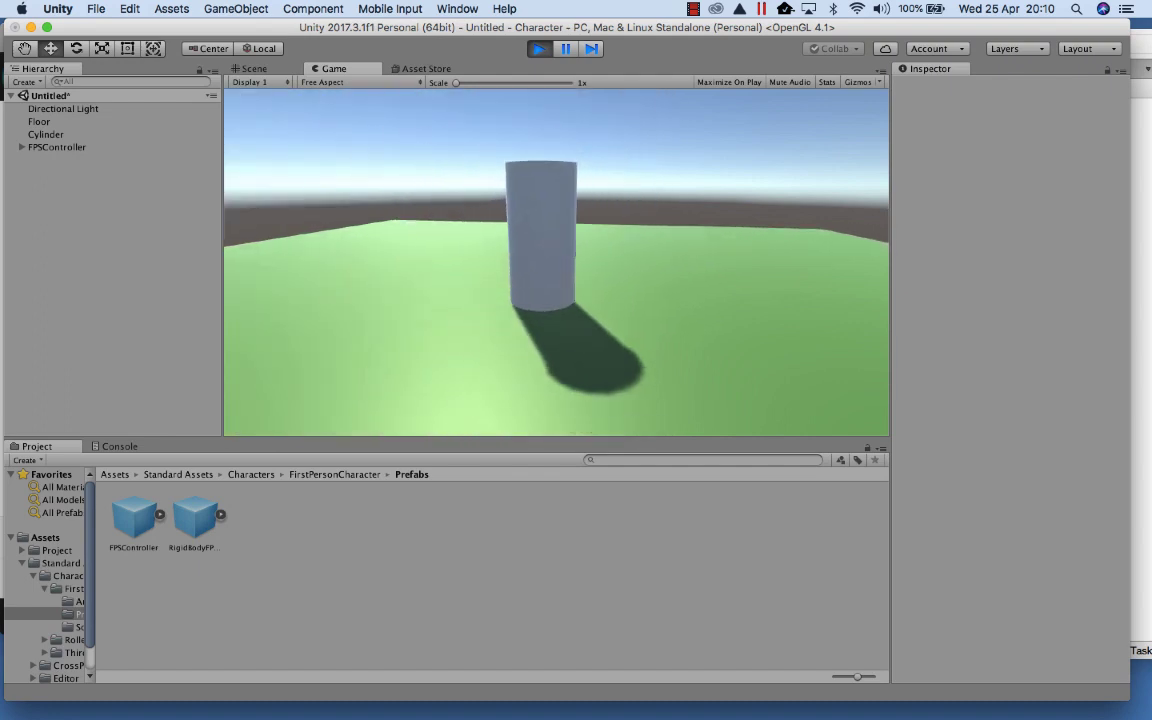
{"action": "key", "text": "space"}
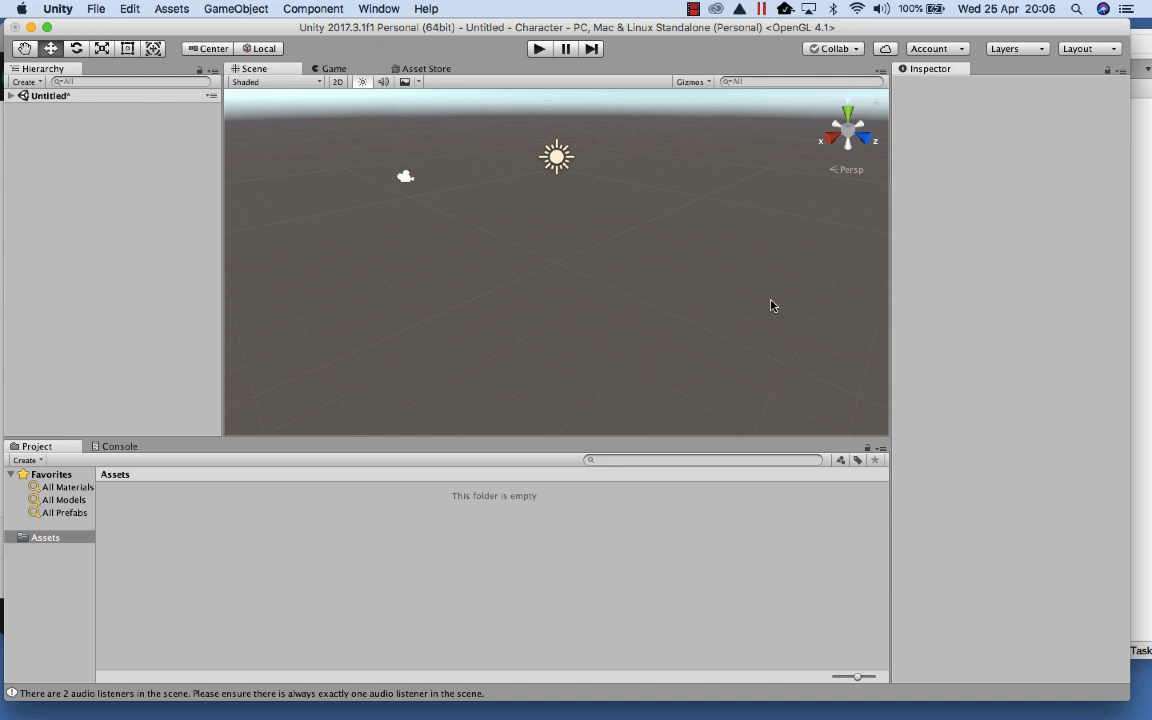
Add a 3D cube to the scene
{"action": "right_click", "coordinate": [49, 177]}
{"action": "mouse_move", "coordinate": [136, 322]}
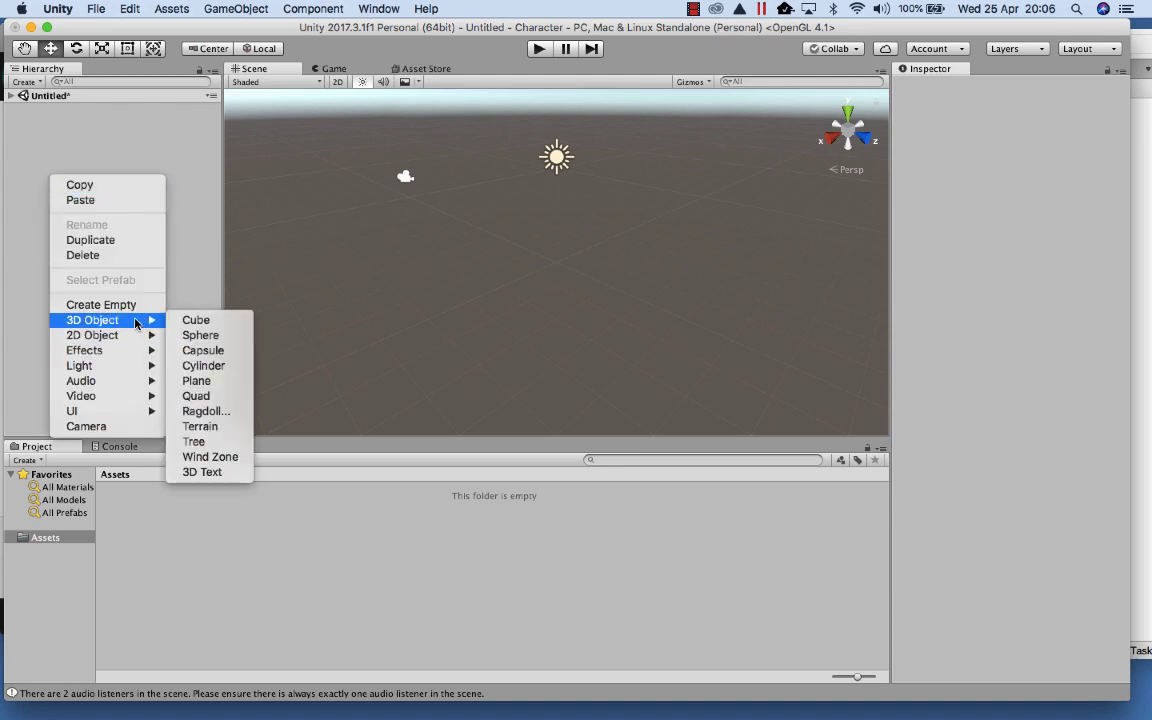
{"action": "left_click", "coordinate": [195, 319]}
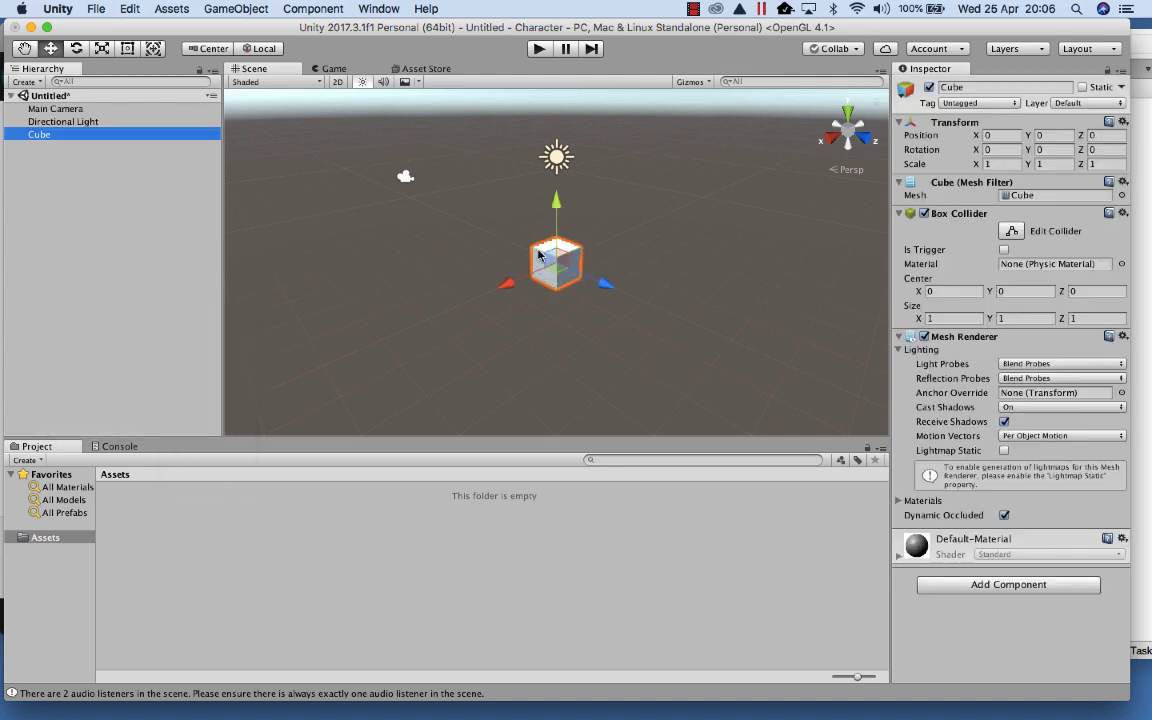
Set the cube's scale to 20 on X and 20 on Z to make a large flat slab
{"action": "left_click", "coordinate": [956, 165]}
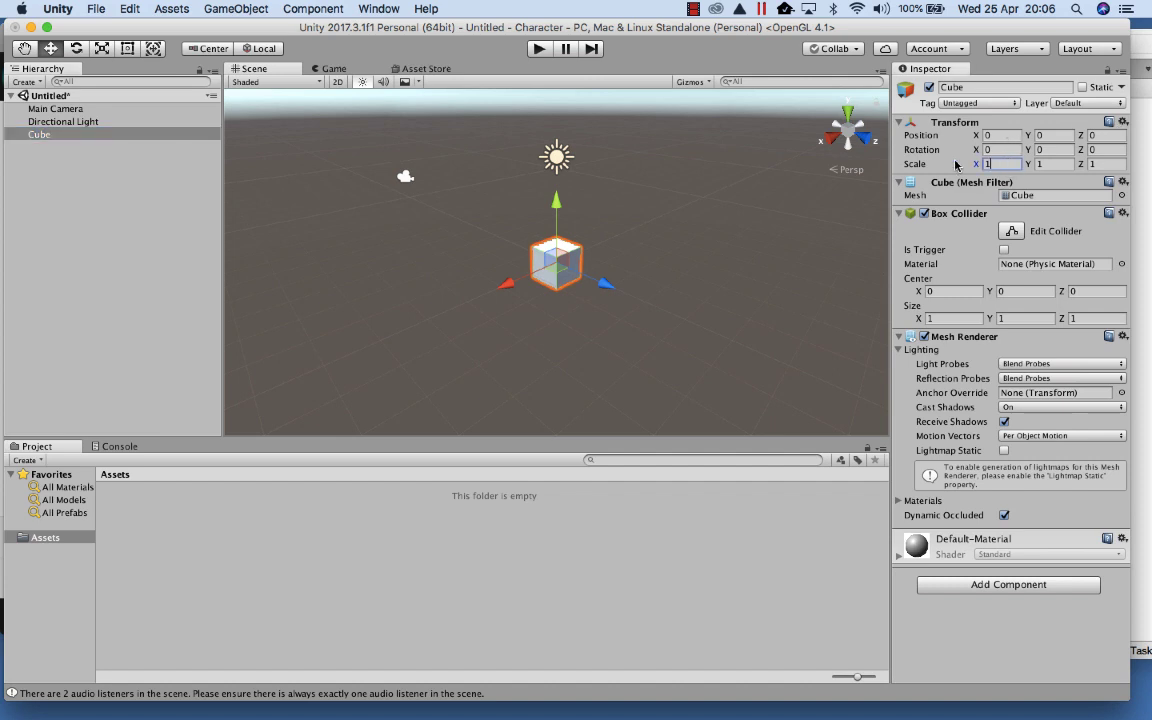
{"action": "left_click_drag", "start_coordinate": [955, 165], "coordinate": [946, 158]}
{"action": "type", "text": "20"}
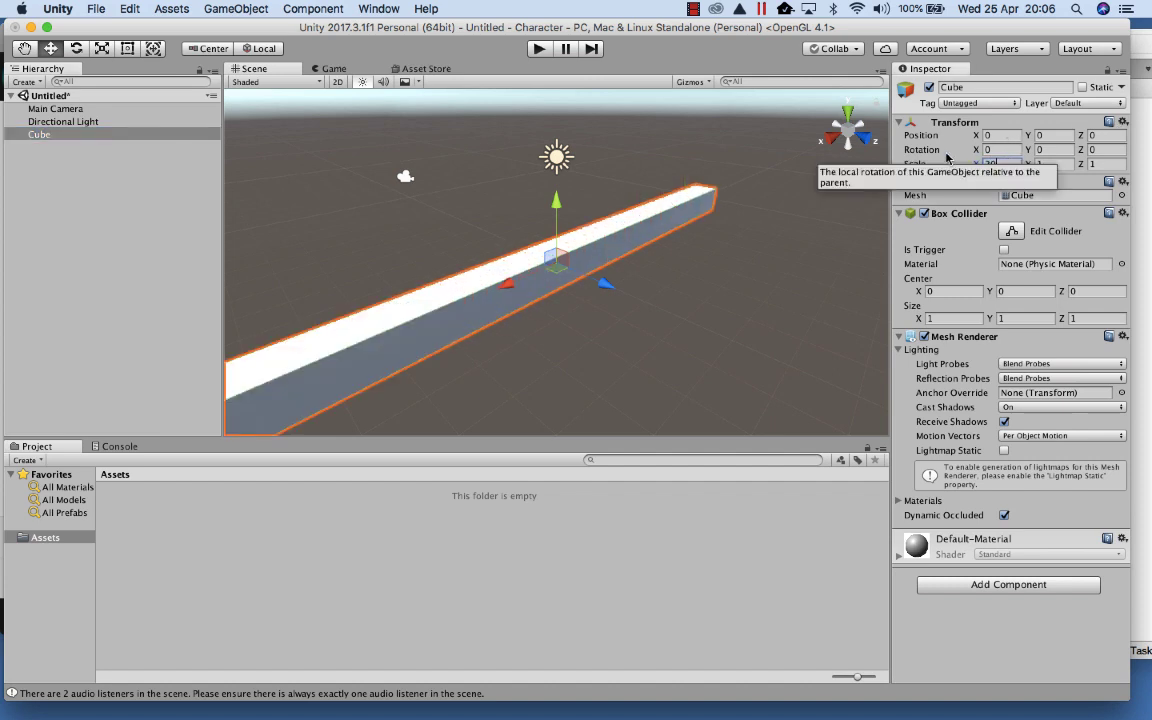
{"action": "key", "text": "Tab"}
{"action": "key", "text": "Tab"}
{"action": "type", "text": "20"}
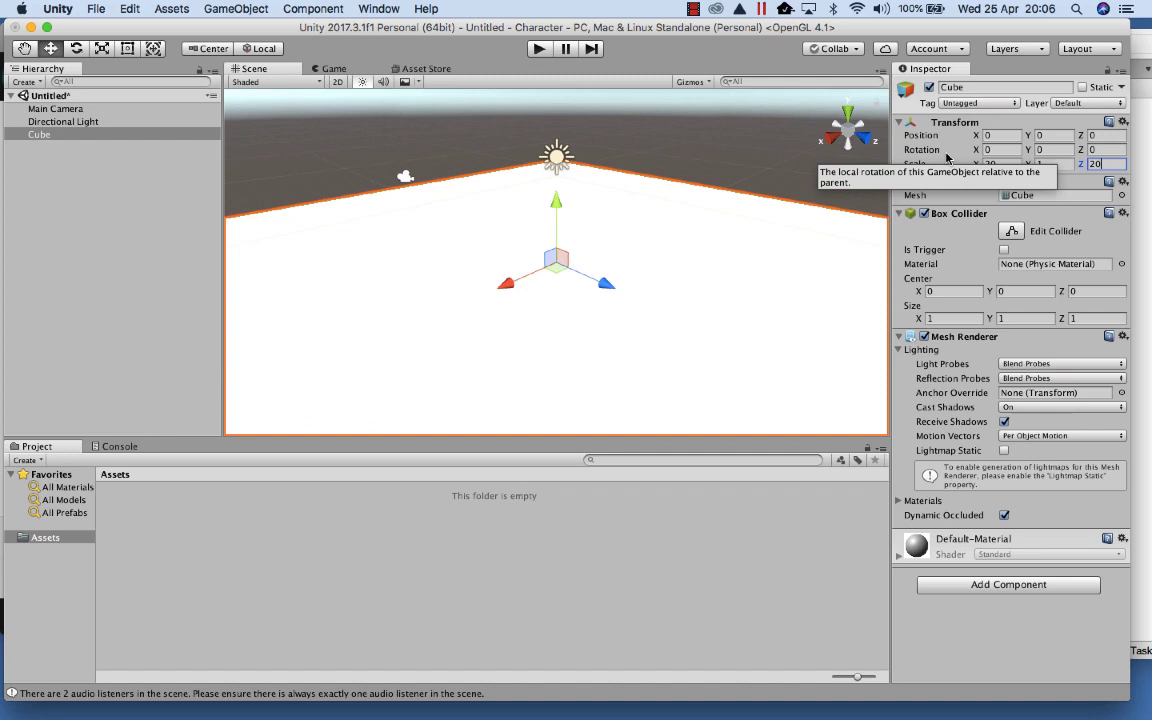
{"action": "left_click", "coordinate": [381, 547]}
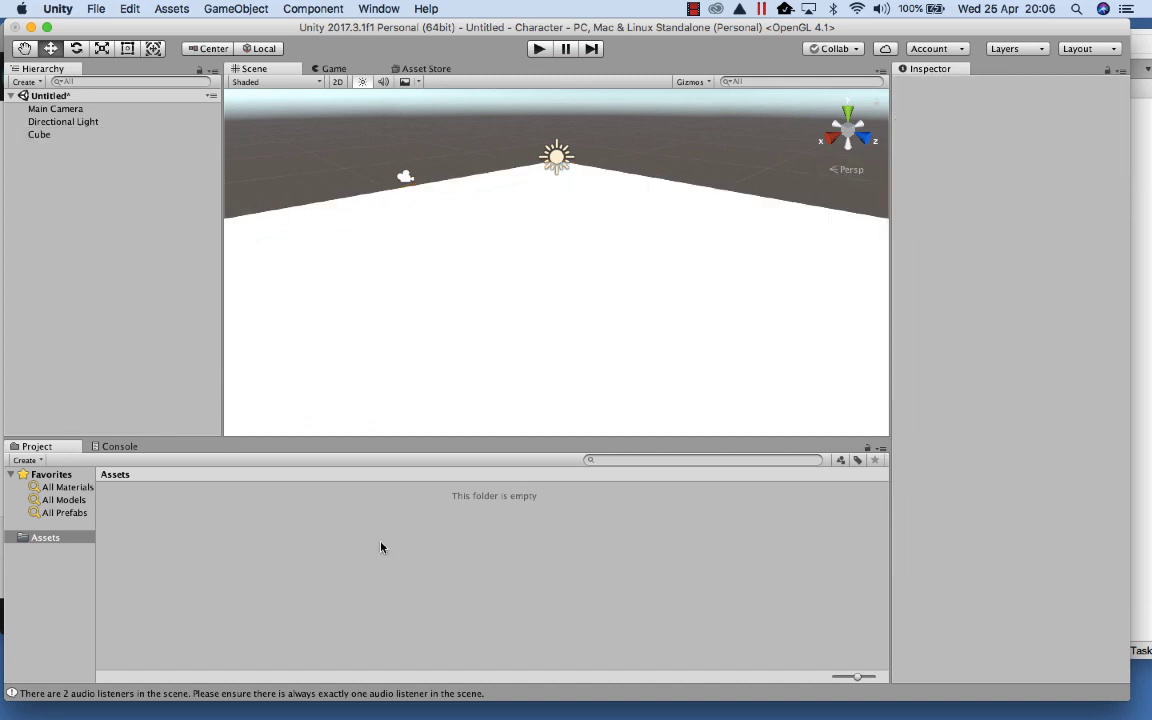
Create a folder named Materials in the project's Assets folder
{"action": "right_click", "coordinate": [145, 483]}
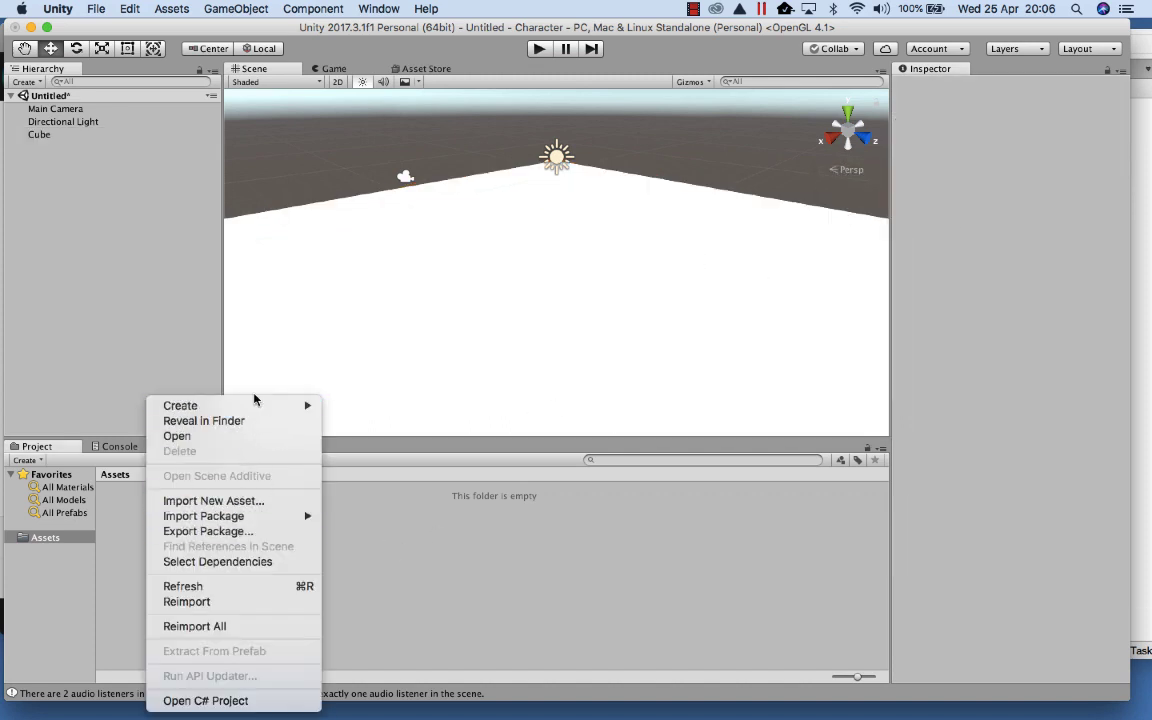
{"action": "mouse_move", "coordinate": [260, 405]}
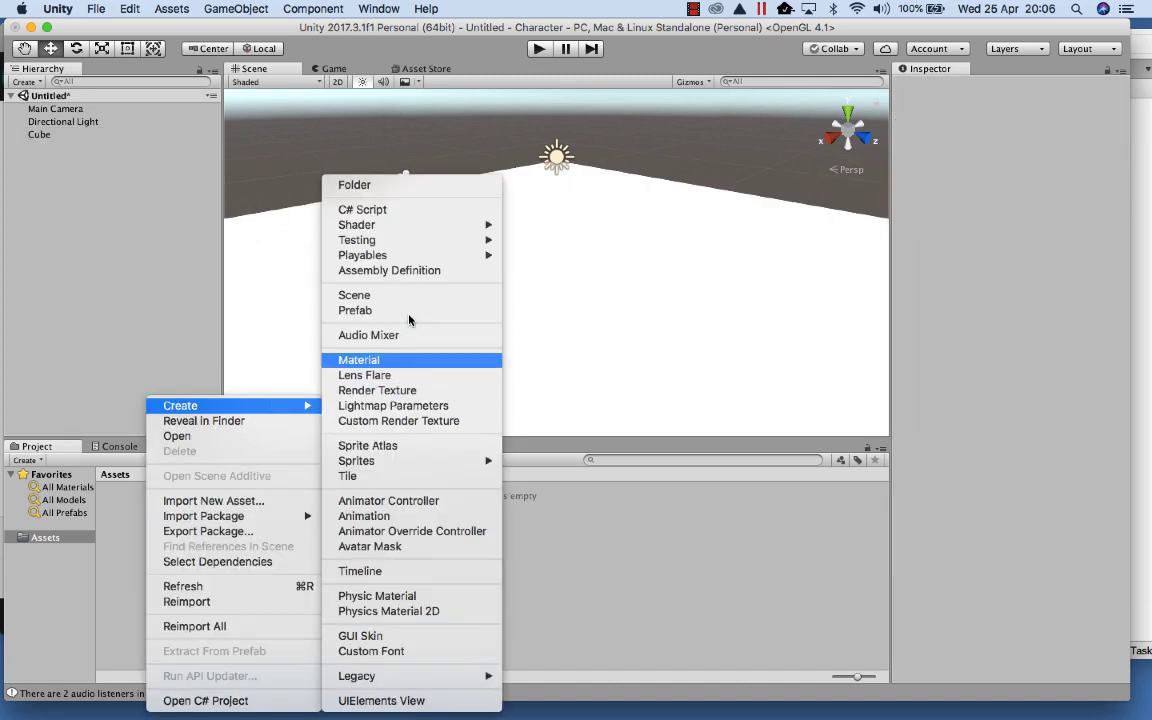
{"action": "left_click", "coordinate": [404, 188]}
{"action": "type", "text": "Mai"}
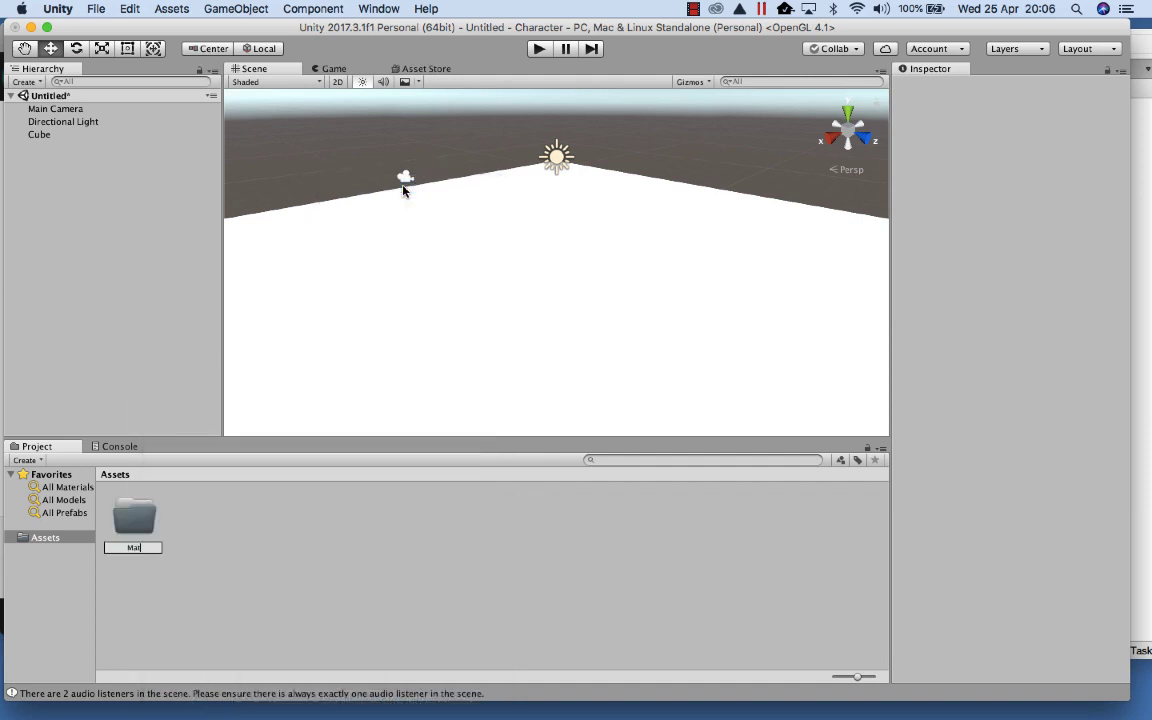
{"action": "type", "text": "terials"}
{"action": "key", "text": "Return"}
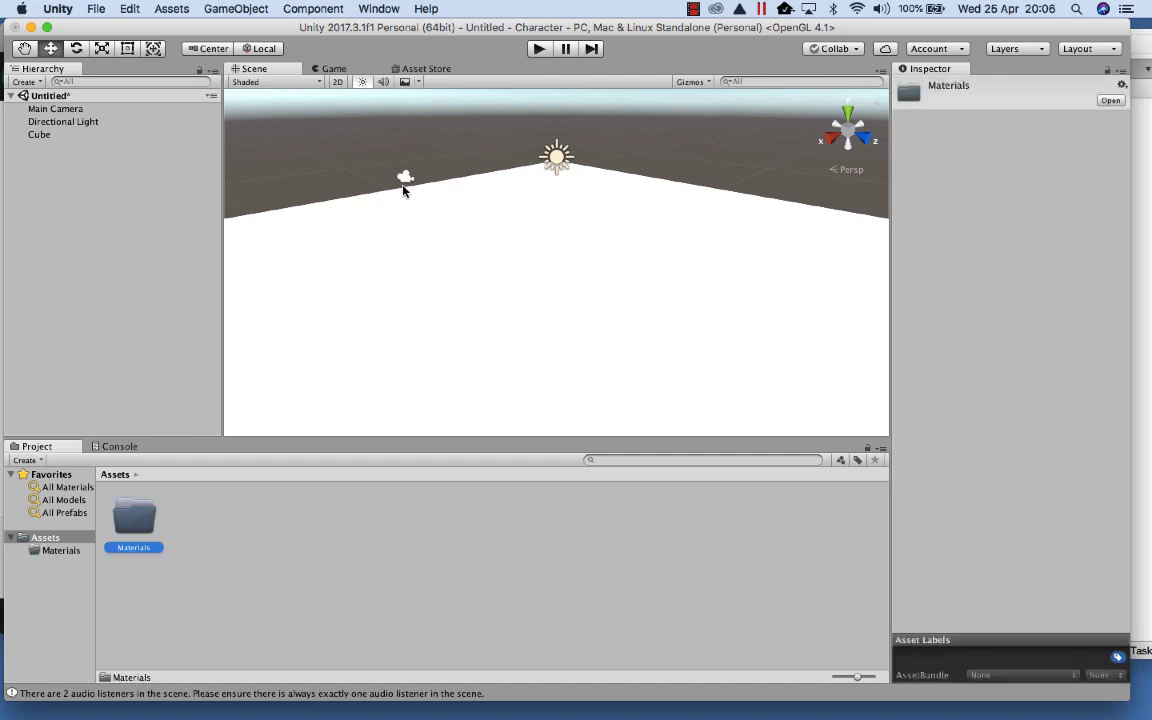
Create a new material named Floor inside the Materials folder
{"action": "double_click", "coordinate": [142, 547]}
{"action": "right_click", "coordinate": [157, 512]}
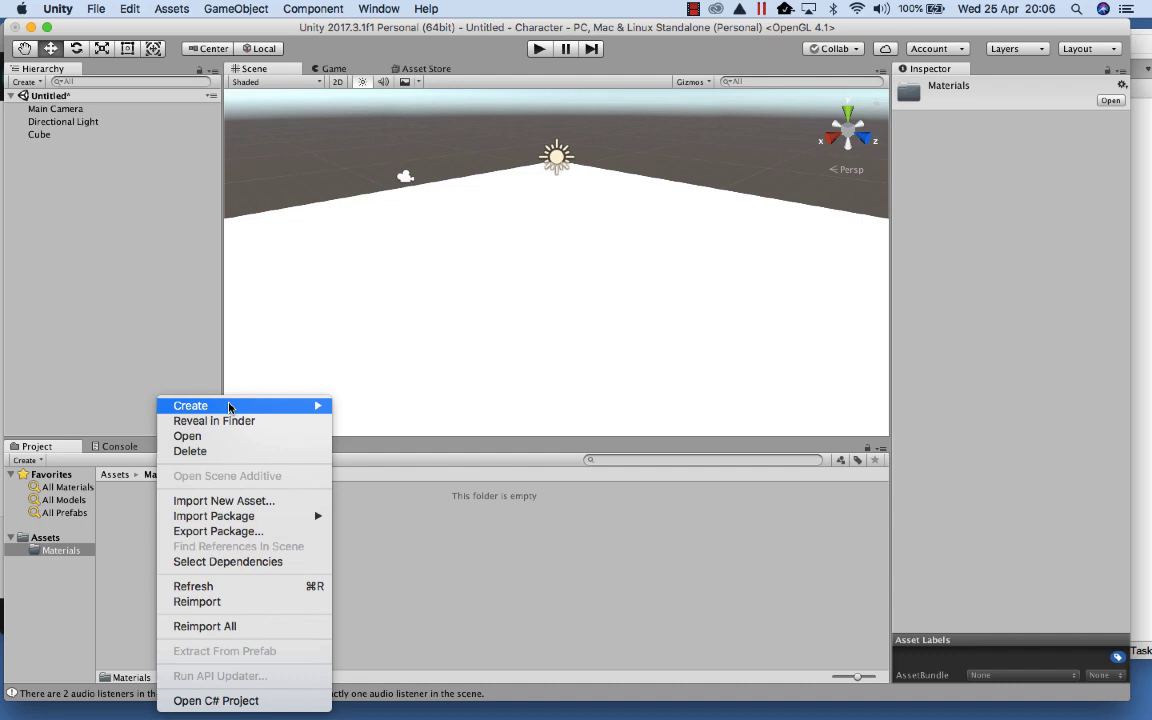
{"action": "mouse_move", "coordinate": [231, 405]}
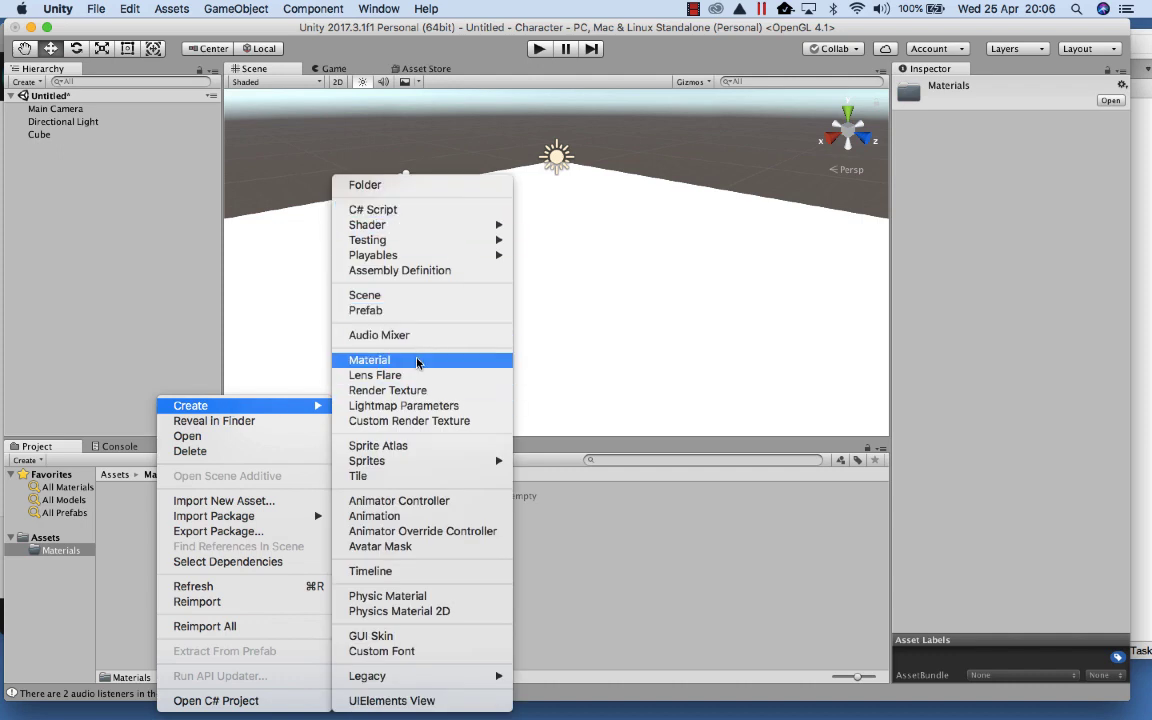
{"action": "left_click", "coordinate": [445, 360]}
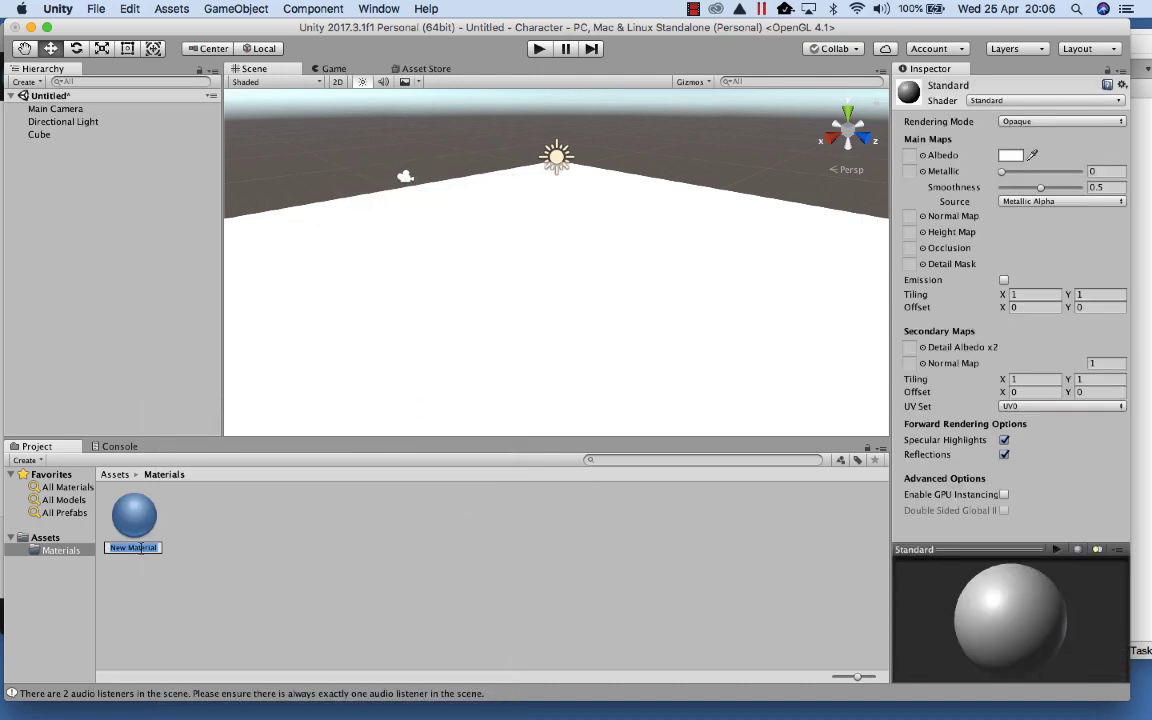
{"action": "type", "text": "Floor"}
{"action": "key", "text": "Return"}
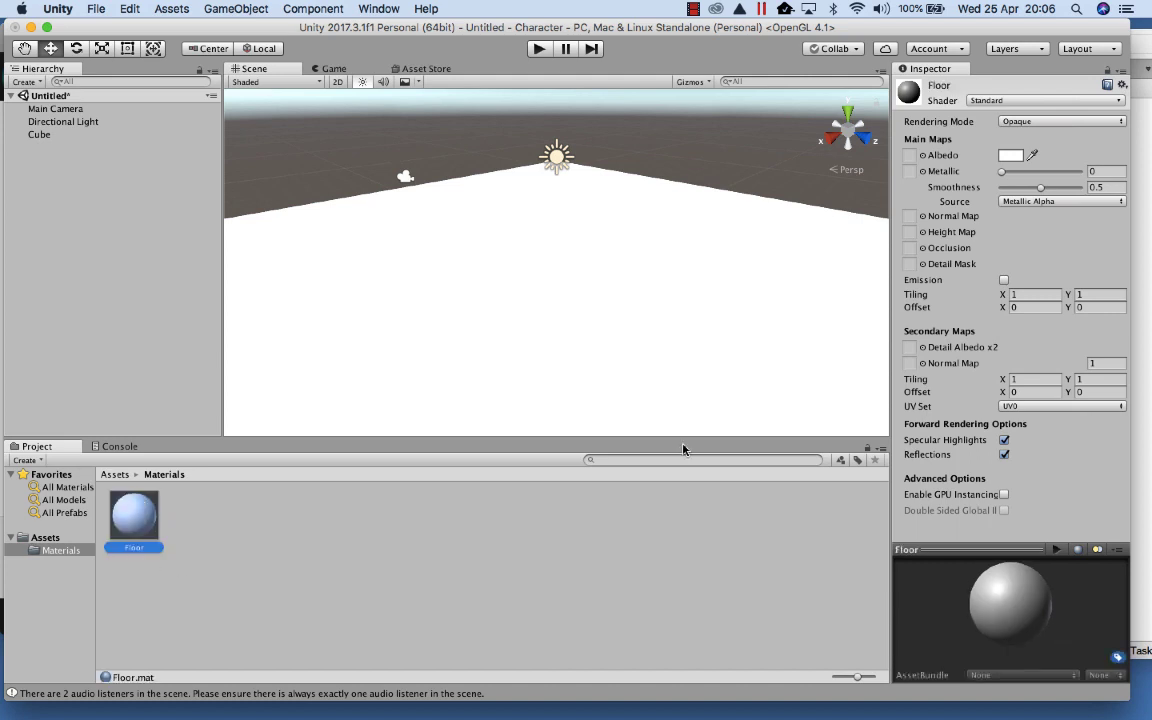
Set the Floor material's albedo to a dark green (about 42852D) and apply the material to the large slab
{"action": "left_click", "coordinate": [1010, 155]}
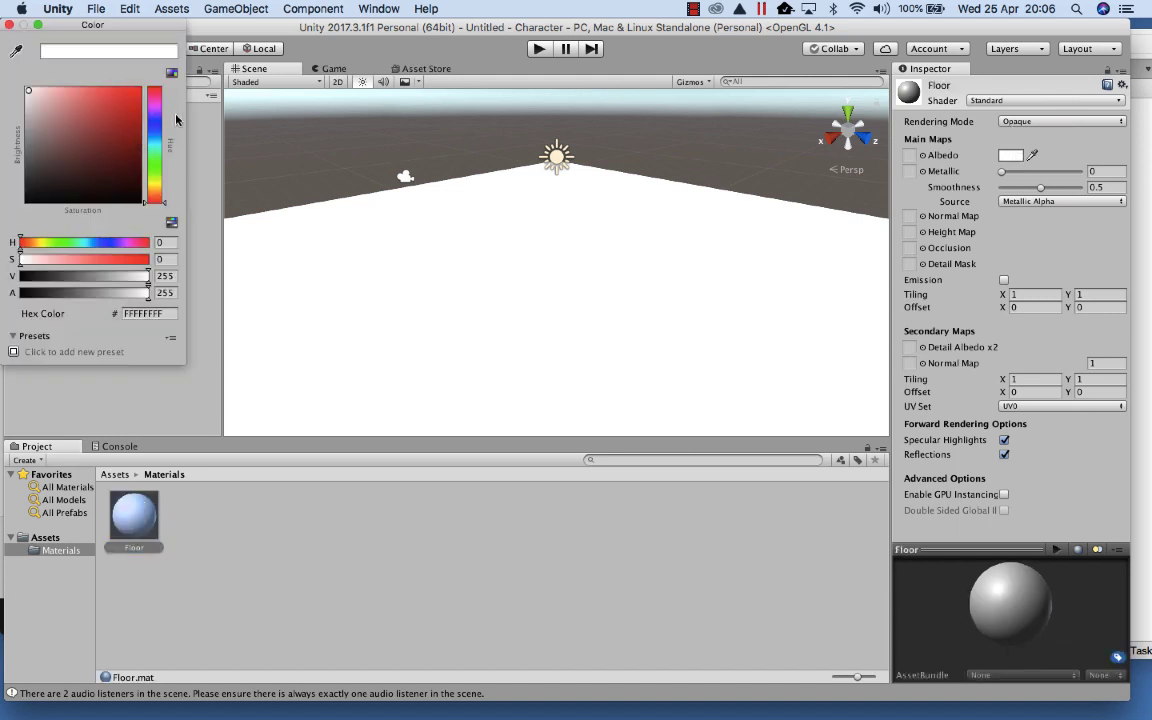
{"action": "mouse_move", "coordinate": [150, 108]}
{"action": "left_mouse_down"}
{"action": "mouse_move", "coordinate": [150, 170]}
{"action": "mouse_move", "coordinate": [134, 175]}
{"action": "mouse_move", "coordinate": [134, 190]}
{"action": "mouse_move", "coordinate": [134, 154]}
{"action": "mouse_move", "coordinate": [100, 142]}
{"action": "left_mouse_up"}
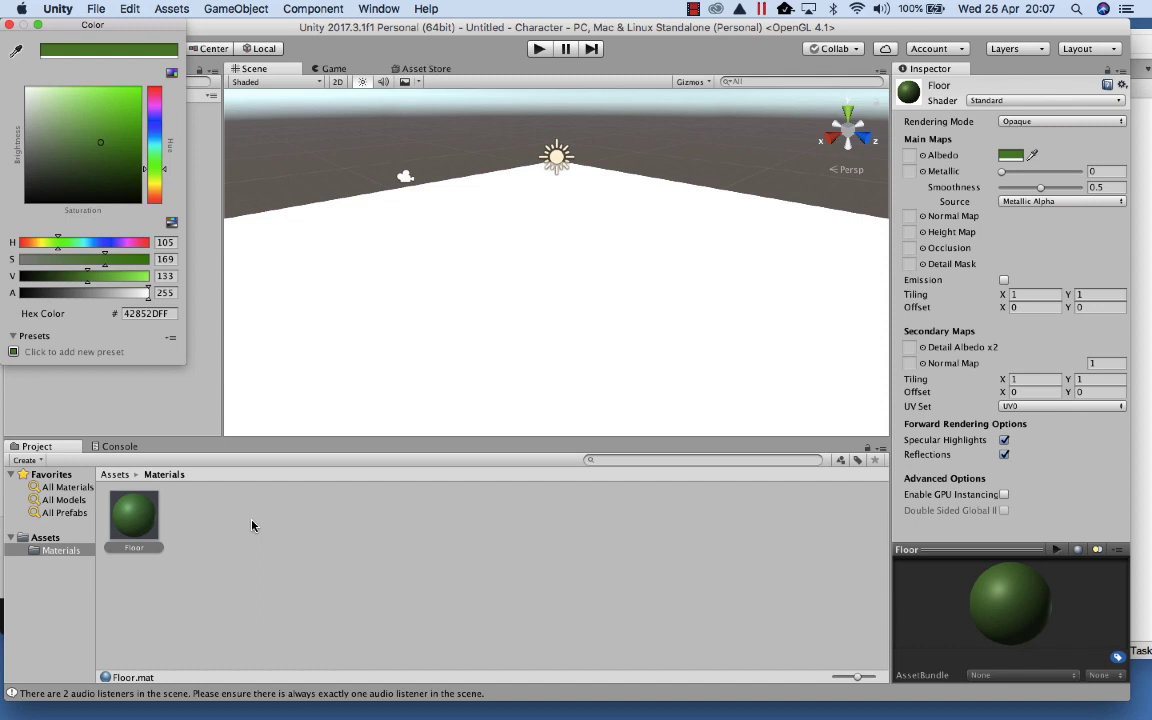
{"action": "left_click_drag", "start_coordinate": [134, 515], "coordinate": [474, 307]}
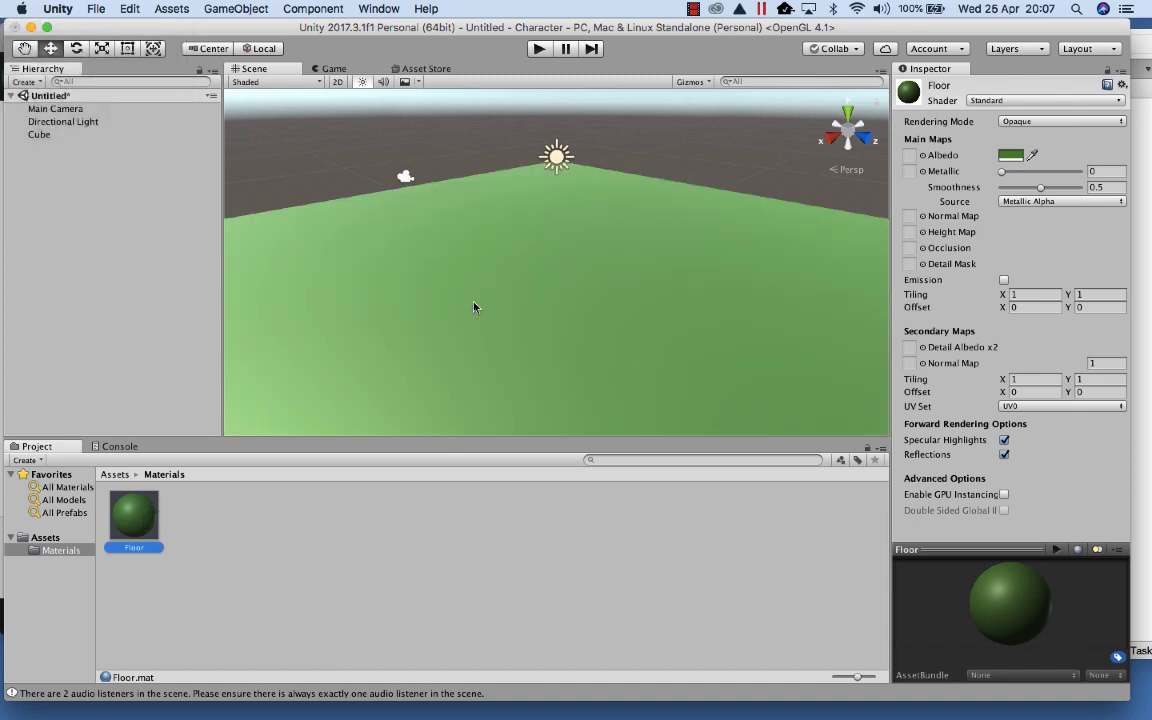
Run the scene in play mode to check the green slab from the main camera, and stop it
{"action": "left_click", "coordinate": [538, 48]}
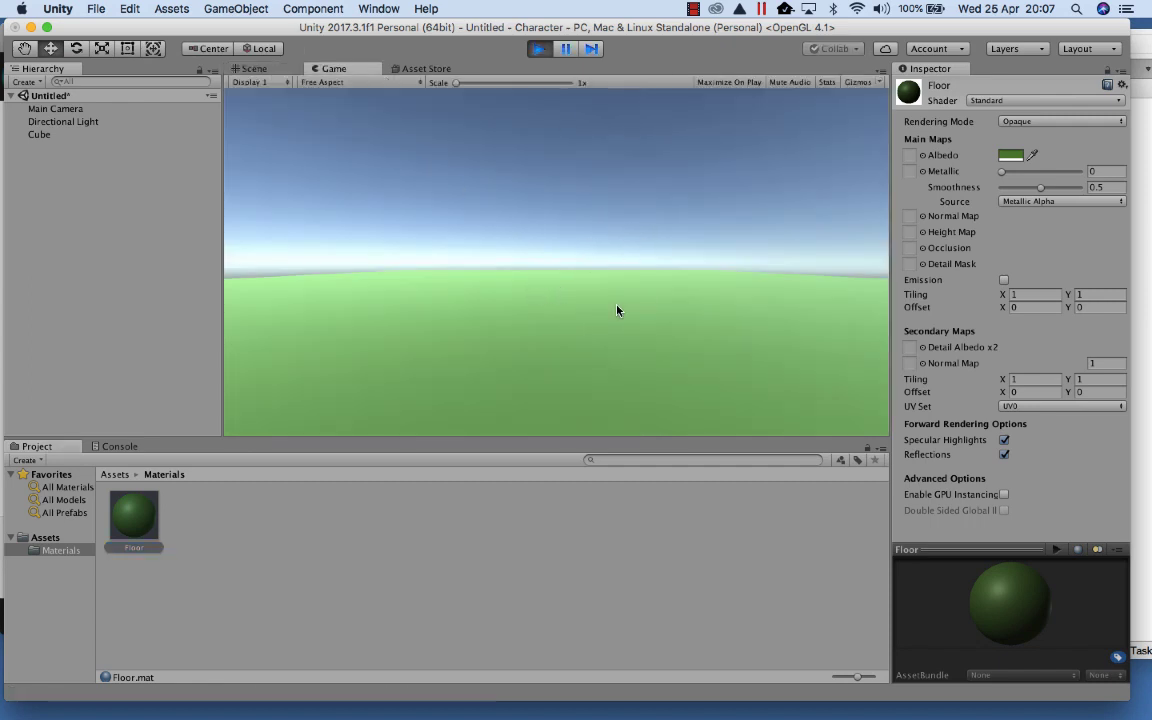
{"action": "left_click", "coordinate": [538, 49]}
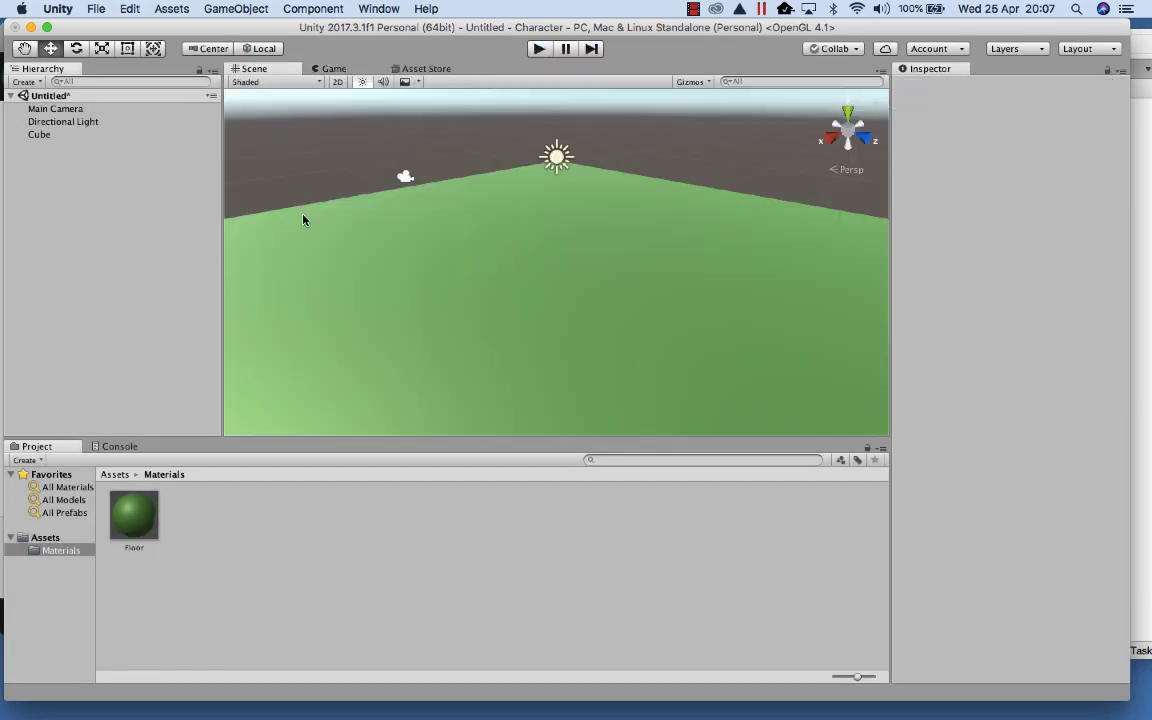
Rename the Cube object as Floor
{"action": "left_click", "coordinate": [41, 140]}
{"action": "left_click", "coordinate": [41, 140]}
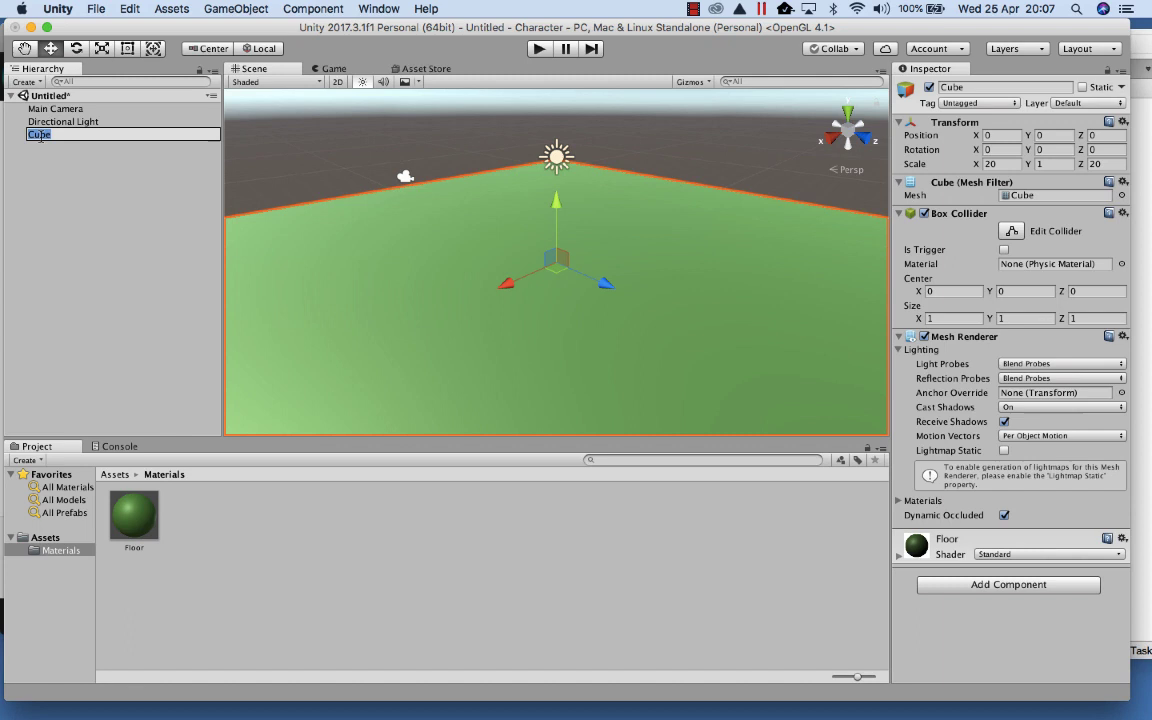
{"action": "type", "text": "Floor"}
{"action": "left_click", "coordinate": [71, 178]}
Add a 3D cylinder and move it above the floor to about X -0.26, Y 1.57, Z -0.1
{"action": "right_click", "coordinate": [68, 174]}
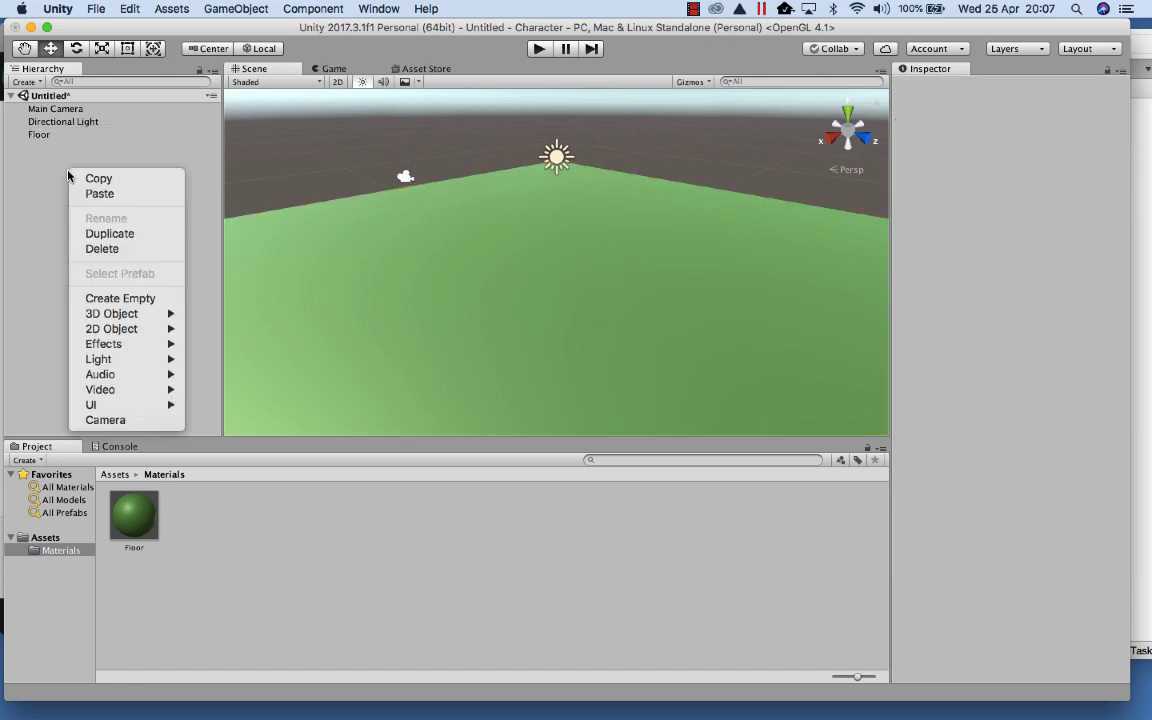
{"action": "mouse_move", "coordinate": [152, 319]}
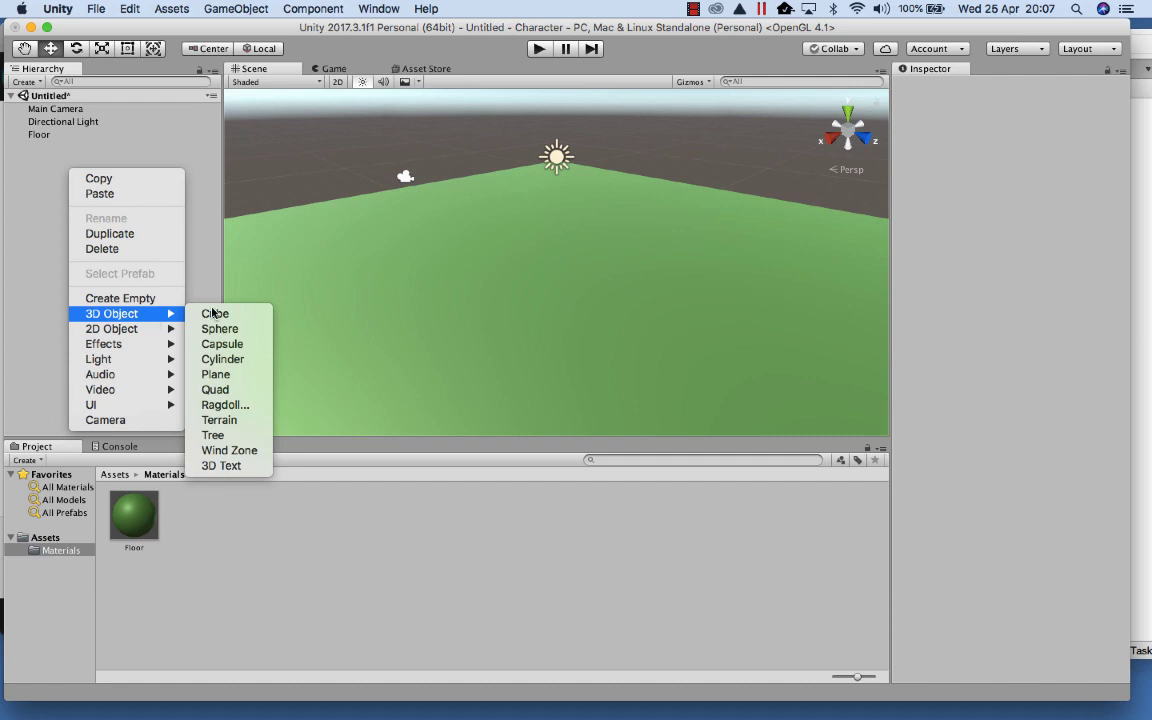
{"action": "left_click", "coordinate": [231, 359]}
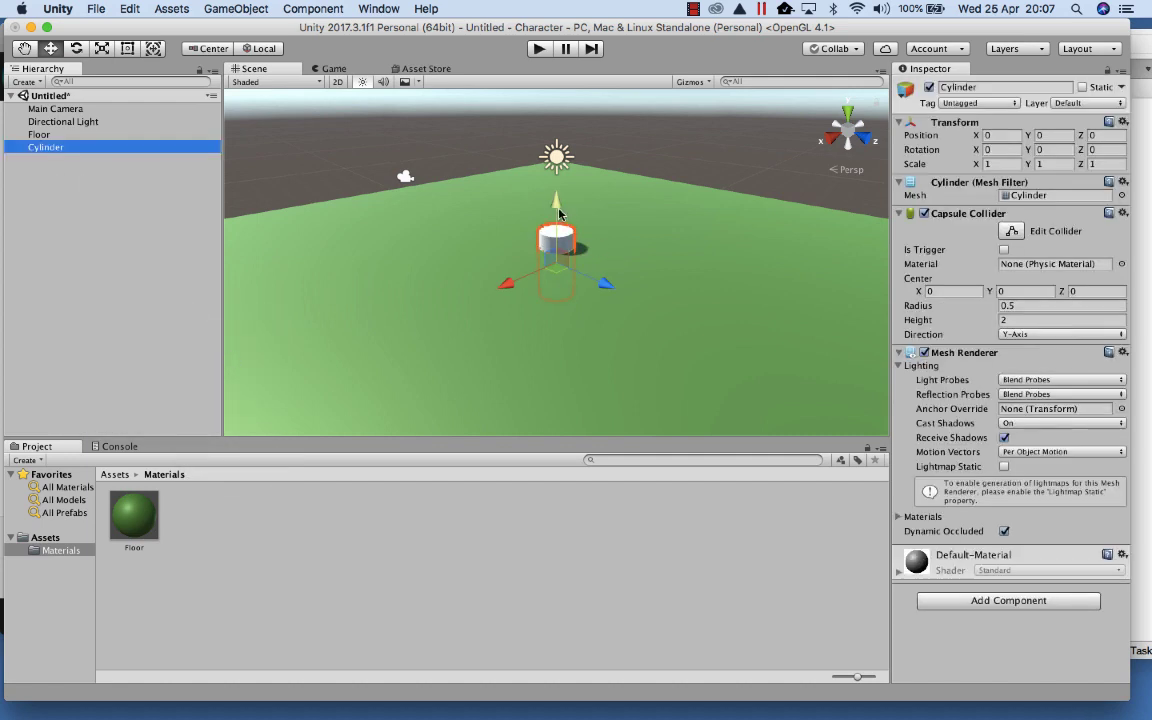
{"action": "left_click_drag", "start_coordinate": [559, 213], "coordinate": [560, 171]}
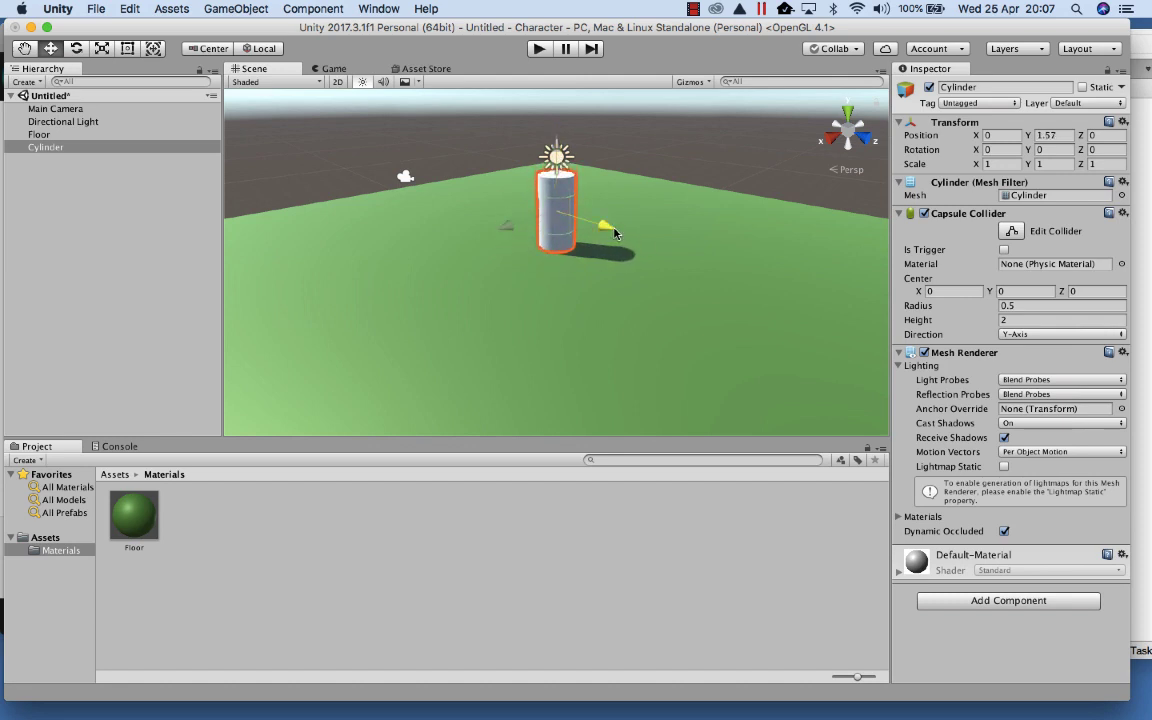
{"action": "left_click_drag", "start_coordinate": [615, 233], "coordinate": [516, 231]}
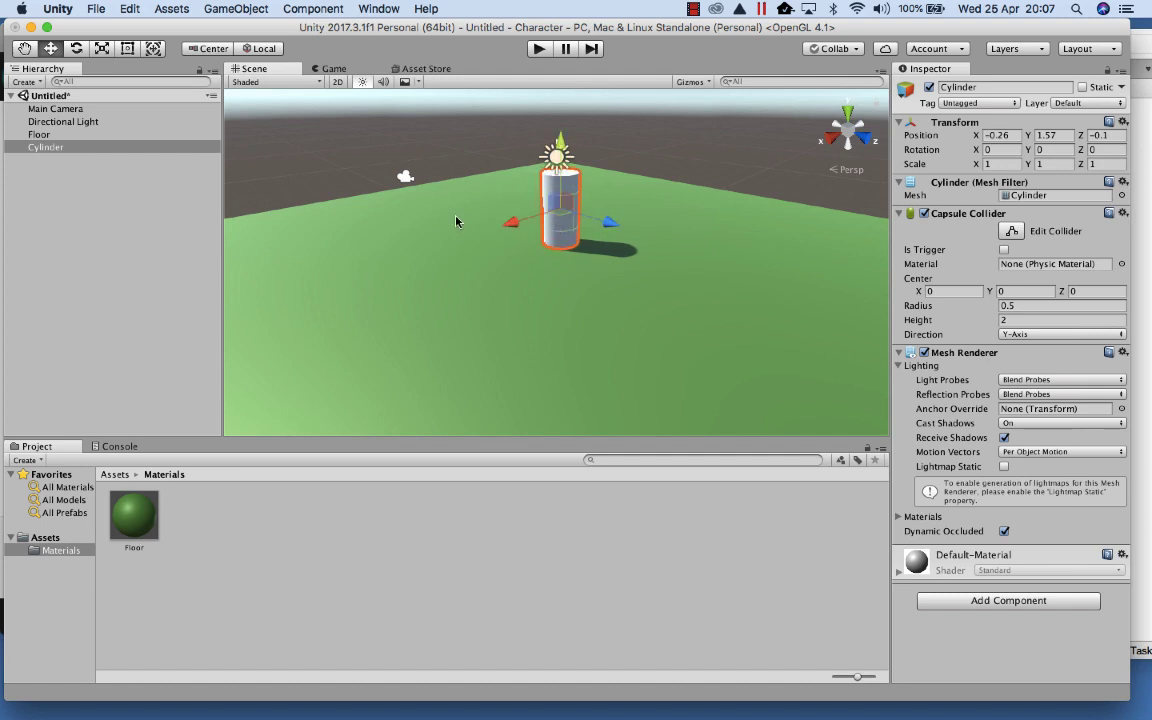
{"action": "left_click", "coordinate": [112, 188]}
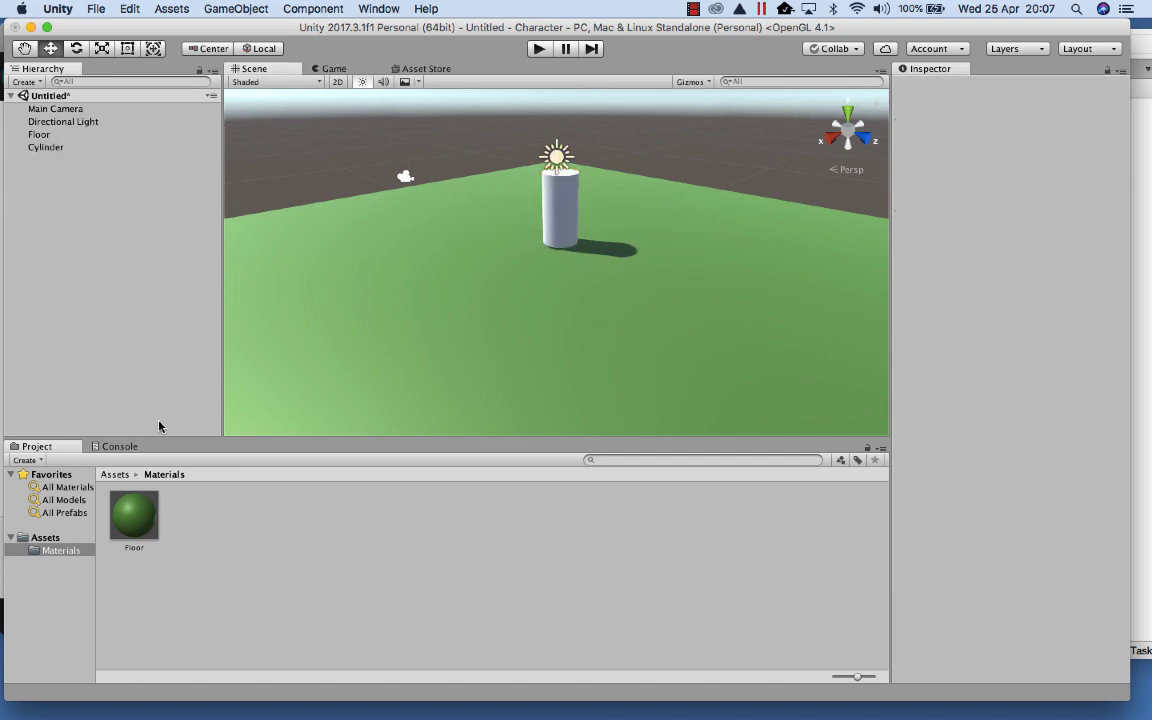
Test the scene with the cylinder in play mode and stop it
{"action": "left_click", "coordinate": [539, 48]}
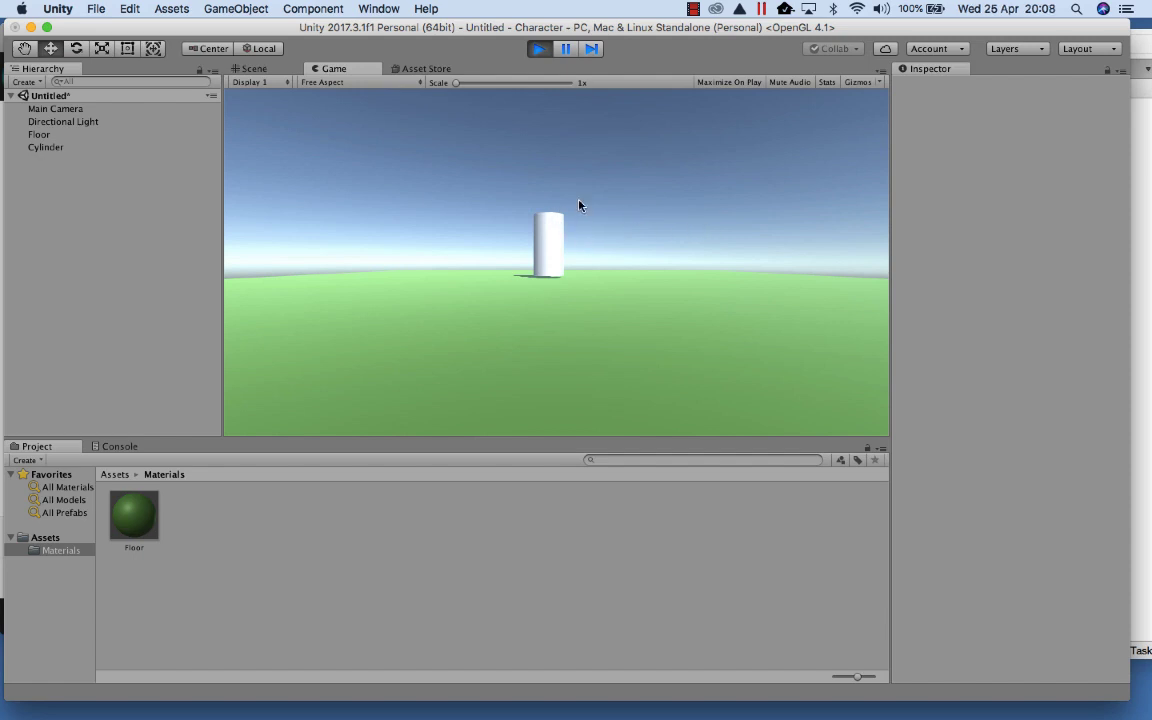
{"action": "left_click", "coordinate": [539, 50]}
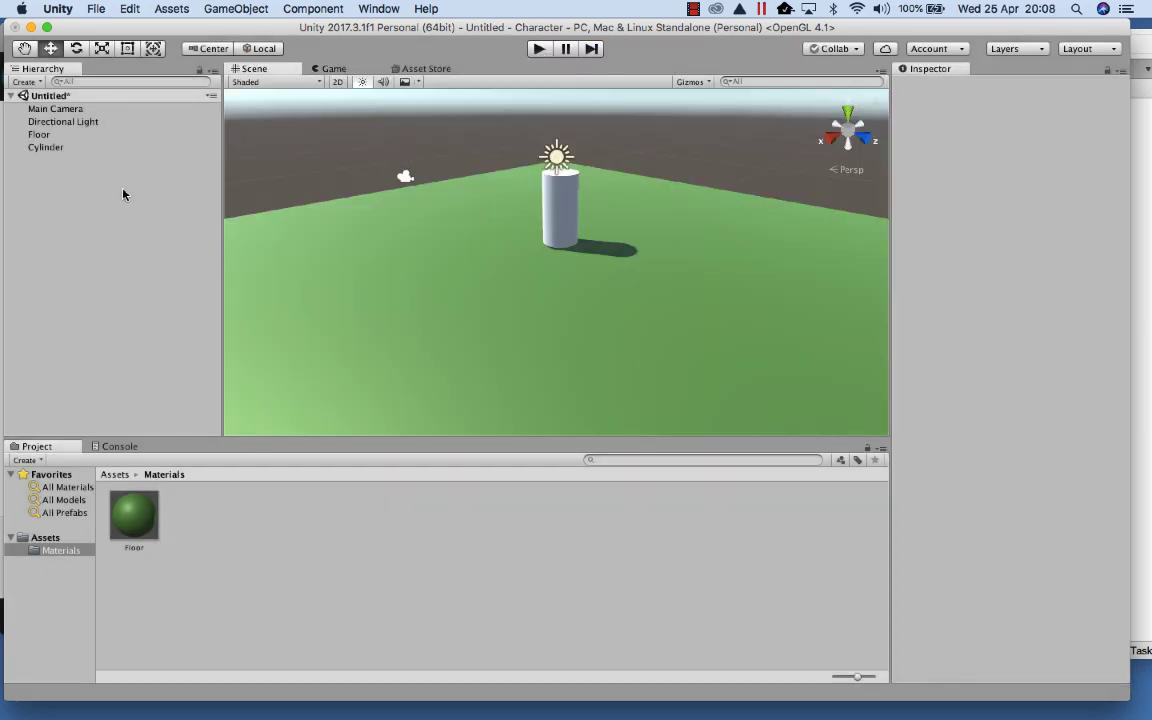
Import the complete Characters package from the standard asset packages into the project
{"action": "left_click", "coordinate": [170, 9]}
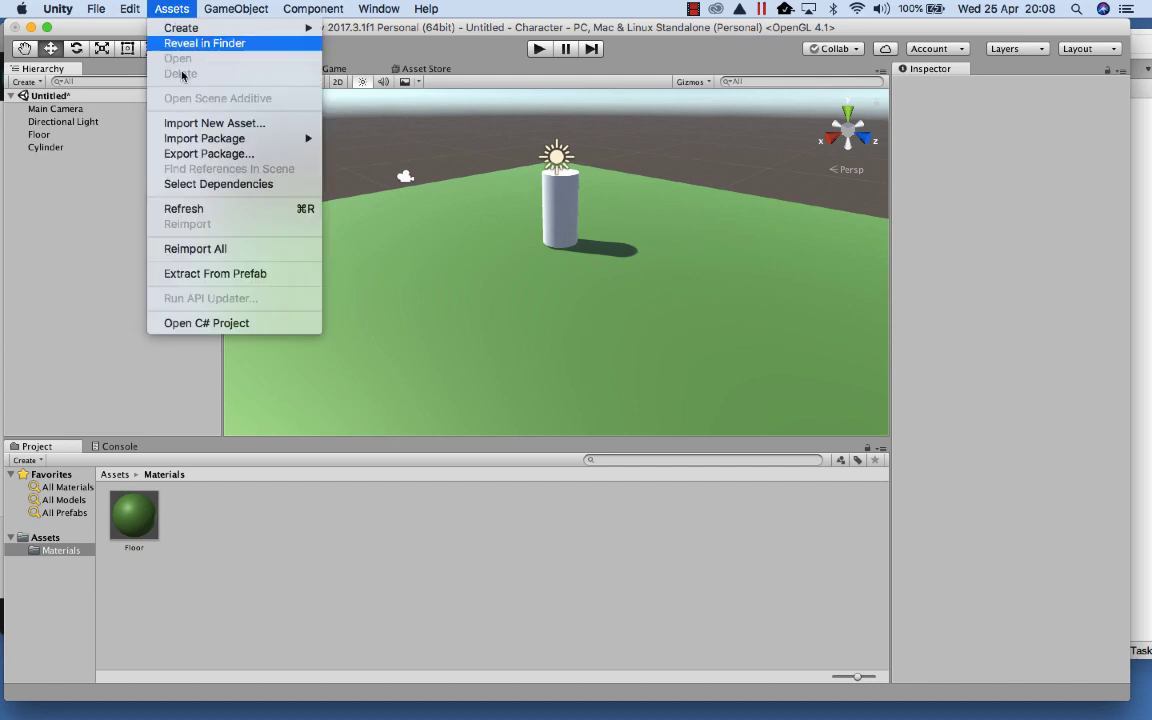
{"action": "mouse_move", "coordinate": [192, 138]}
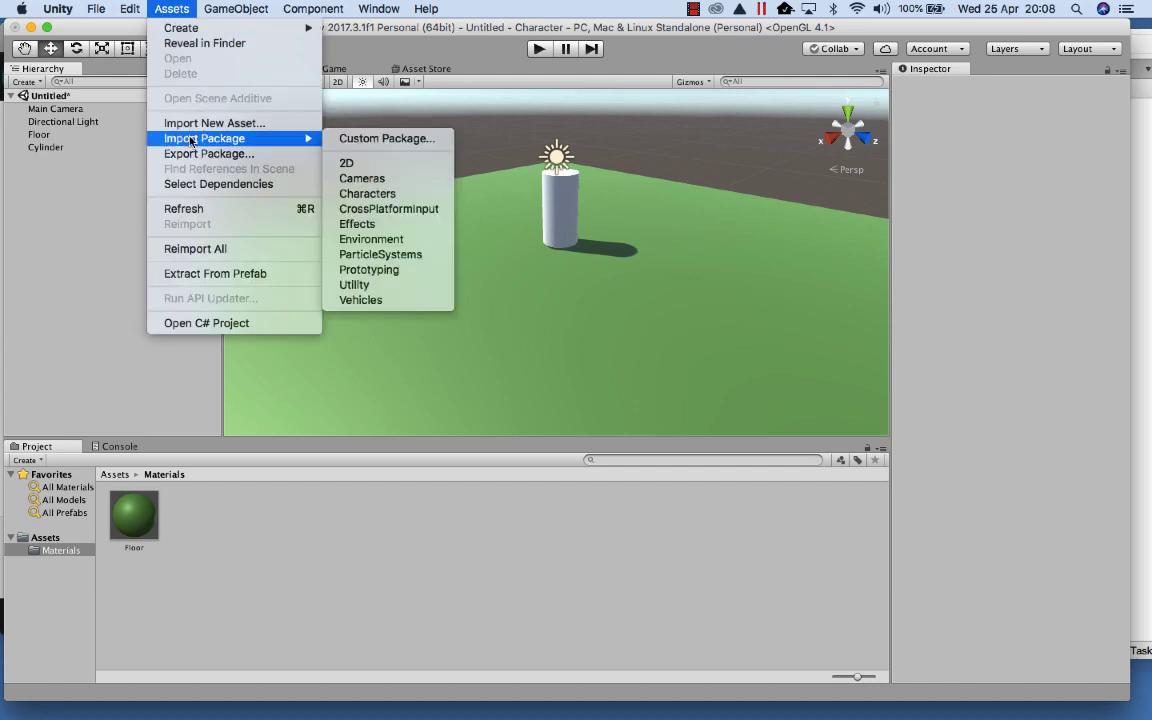
{"action": "left_click", "coordinate": [368, 194]}
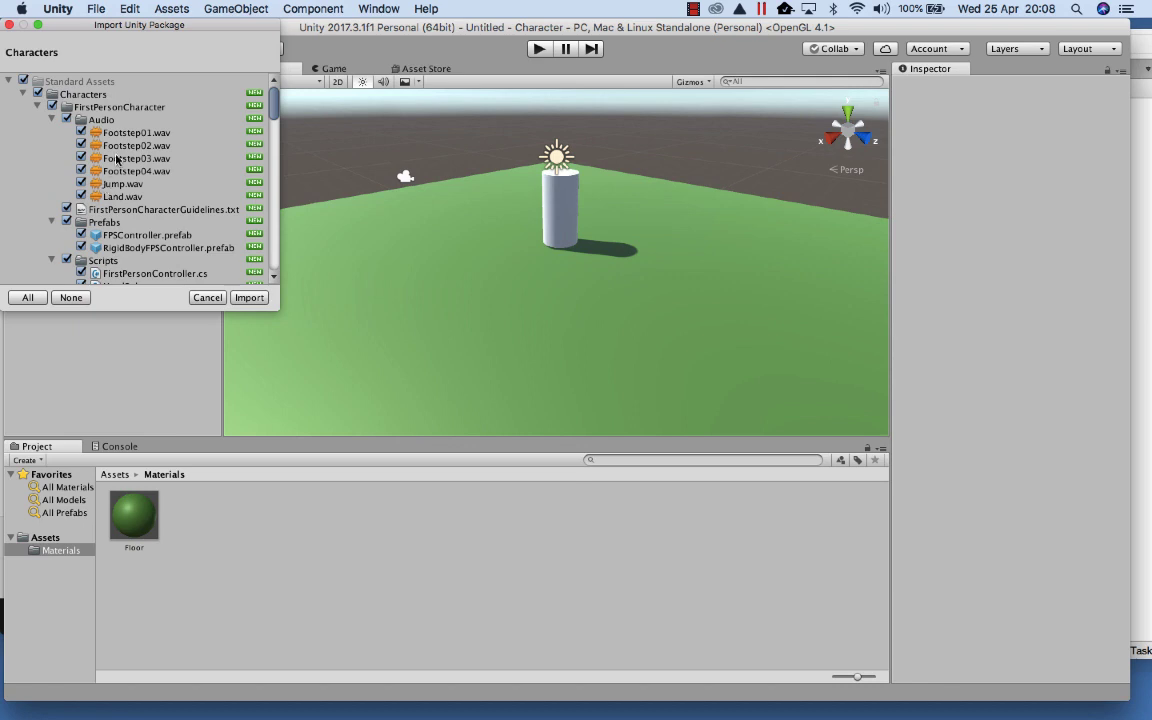
{"action": "left_click", "coordinate": [249, 297]}
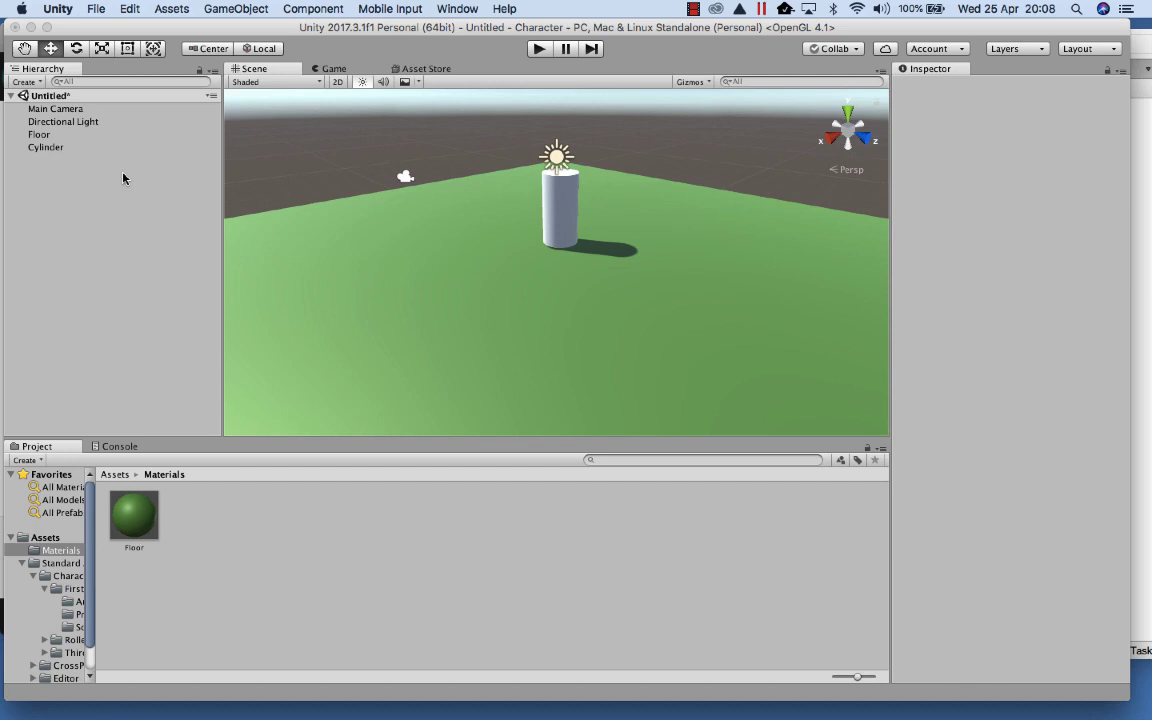
Create a folder named Project in Assets and move the Materials folder into it
{"action": "left_click", "coordinate": [44, 537]}
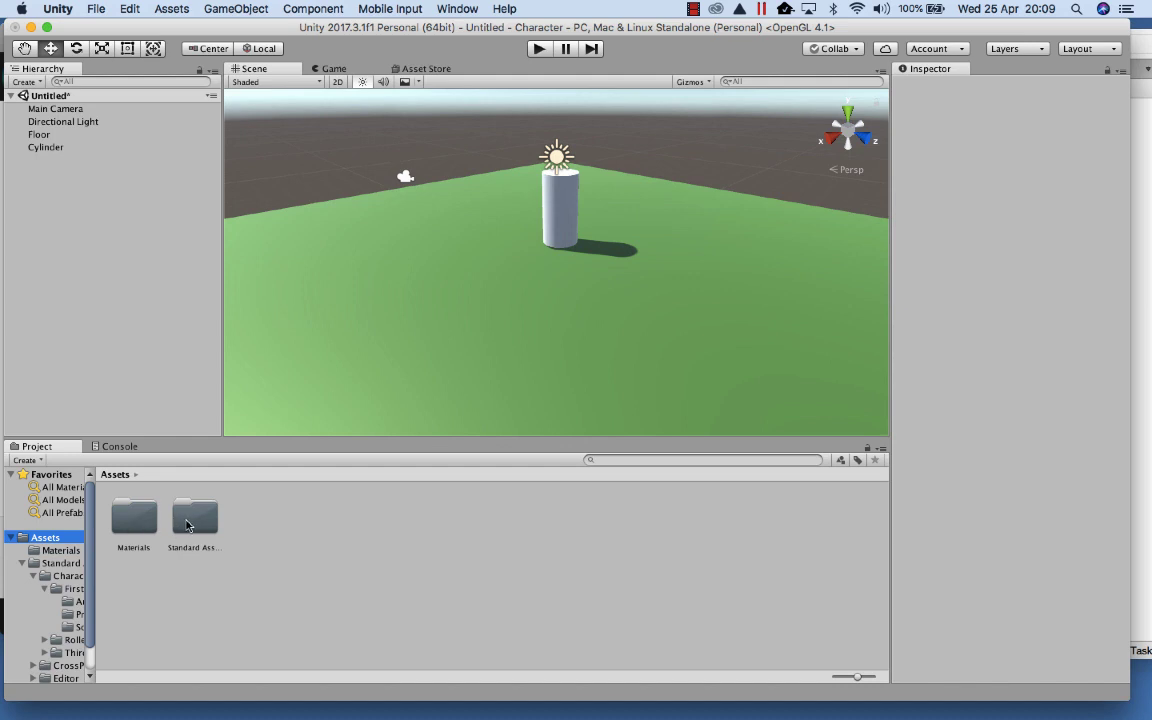
{"action": "right_click", "coordinate": [252, 524]}
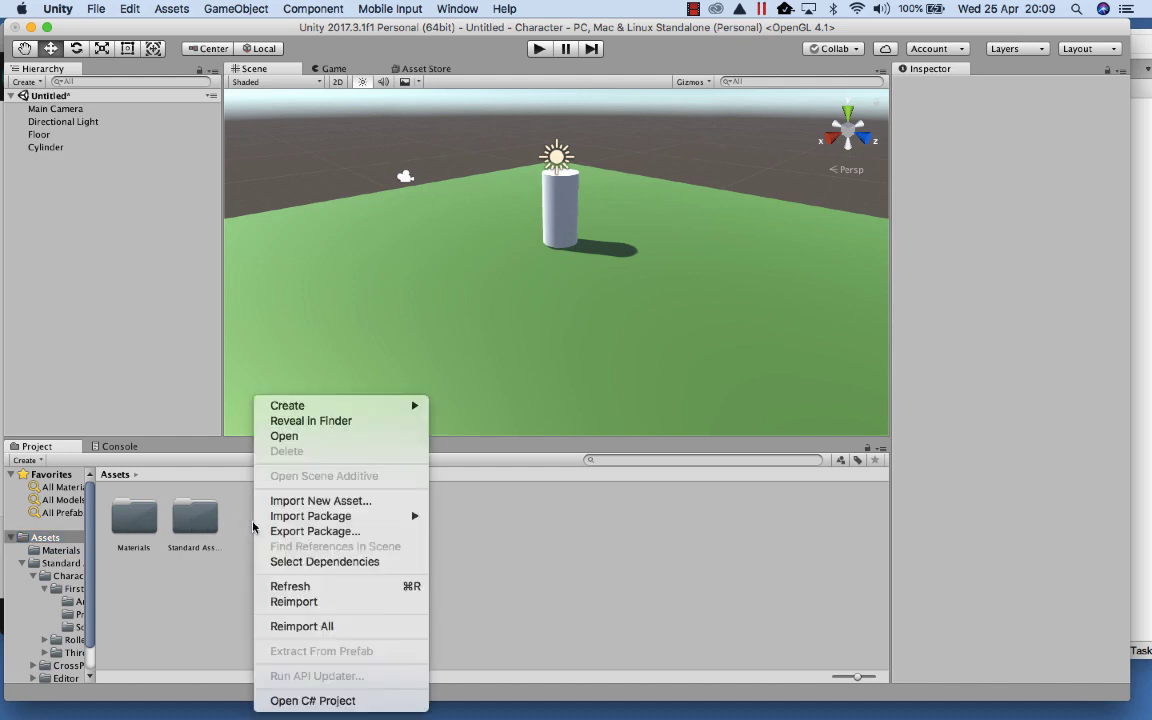
{"action": "mouse_move", "coordinate": [330, 405]}
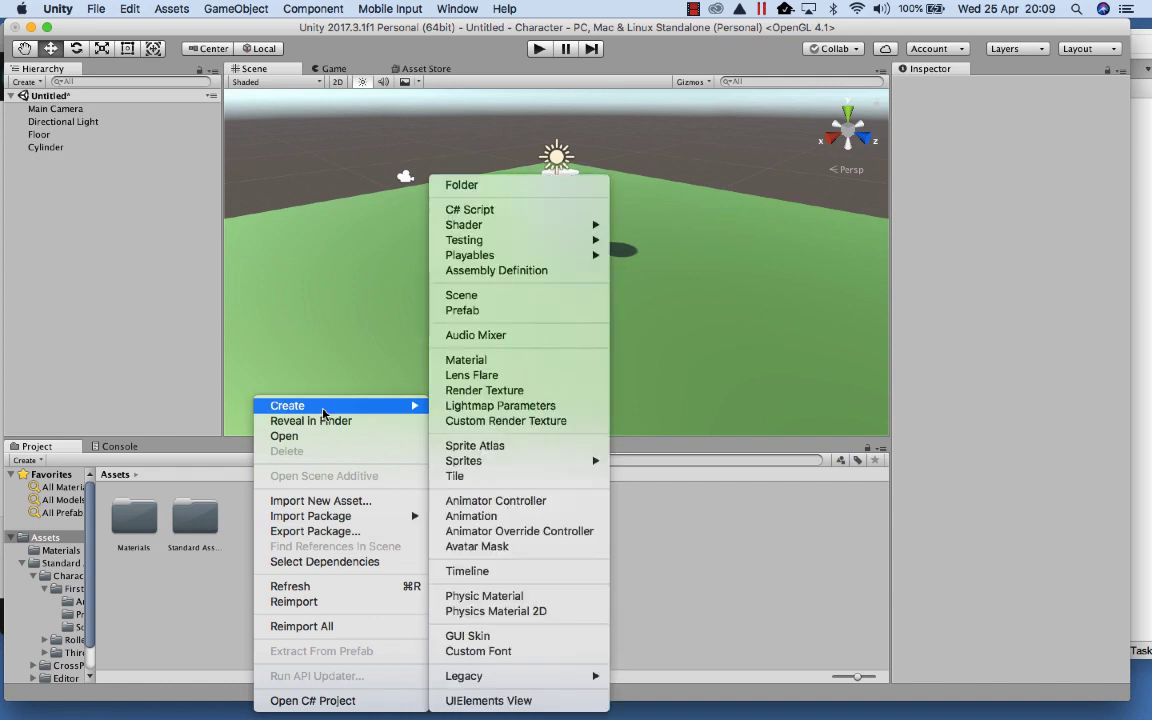
{"action": "left_click", "coordinate": [494, 184]}
{"action": "type", "text": "Project"}
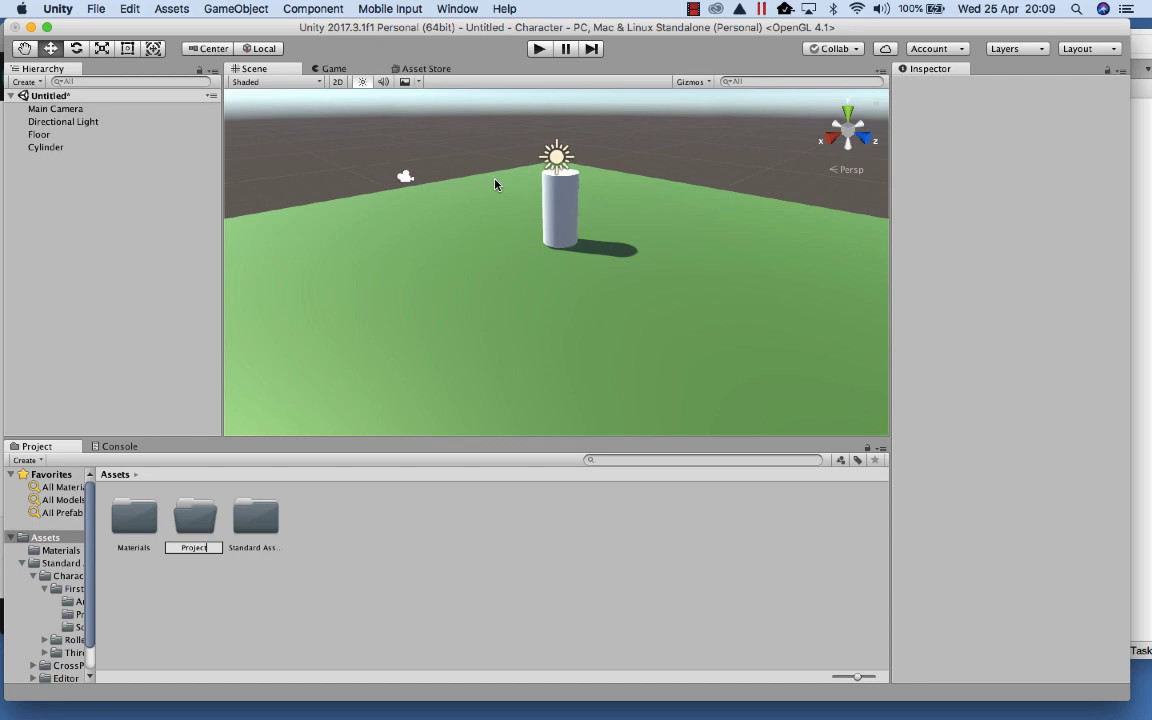
{"action": "key", "text": "Return"}
{"action": "left_click_drag", "start_coordinate": [127, 508], "coordinate": [180, 516]}
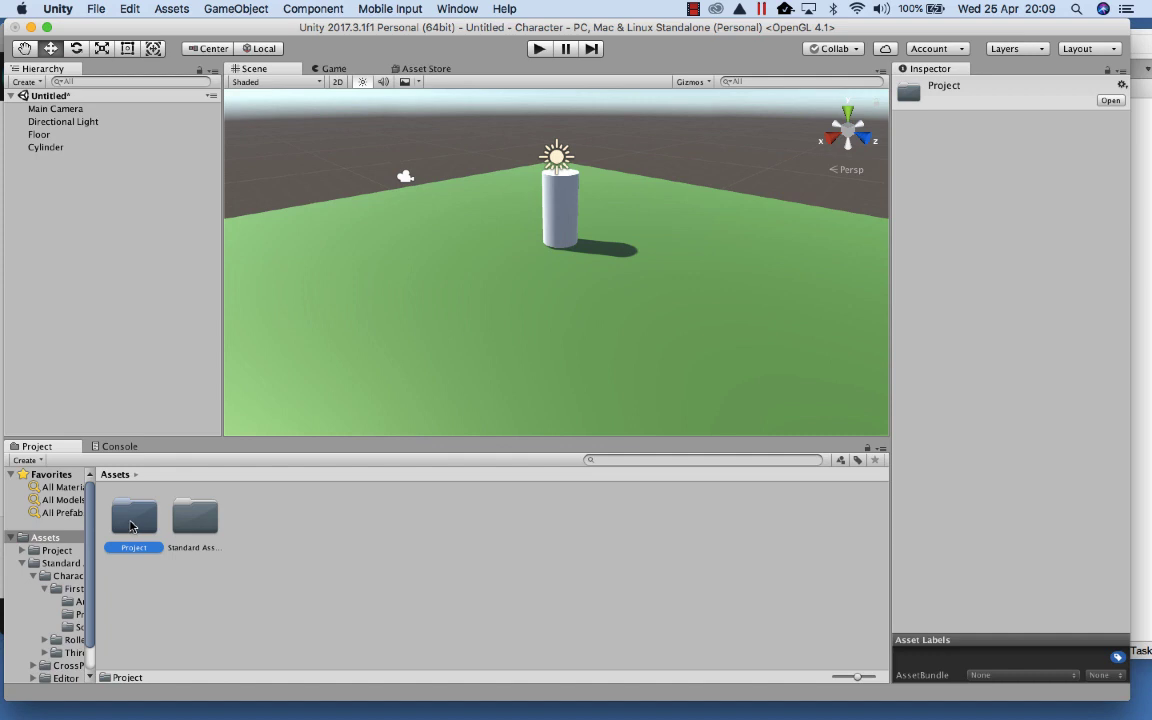
Add the FPSController prefab from the FirstPersonCharacter prefabs in Standard Assets to the scene
{"action": "left_click", "coordinate": [196, 521]}
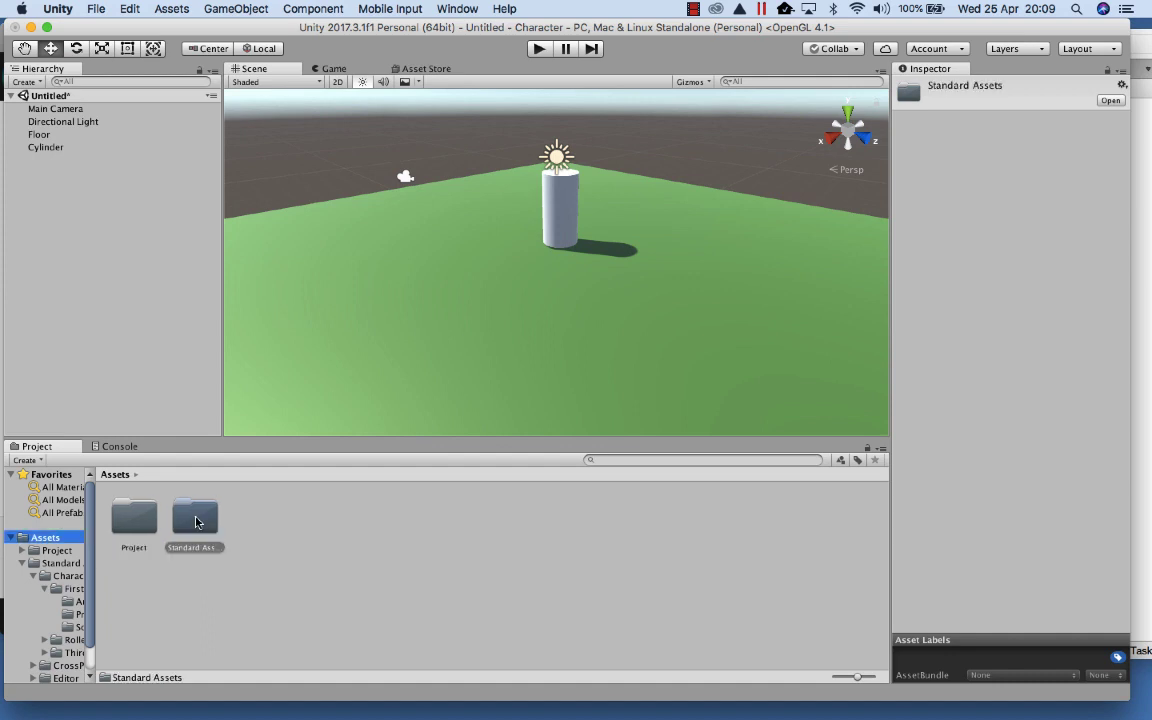
{"action": "double_click", "coordinate": [196, 521]}
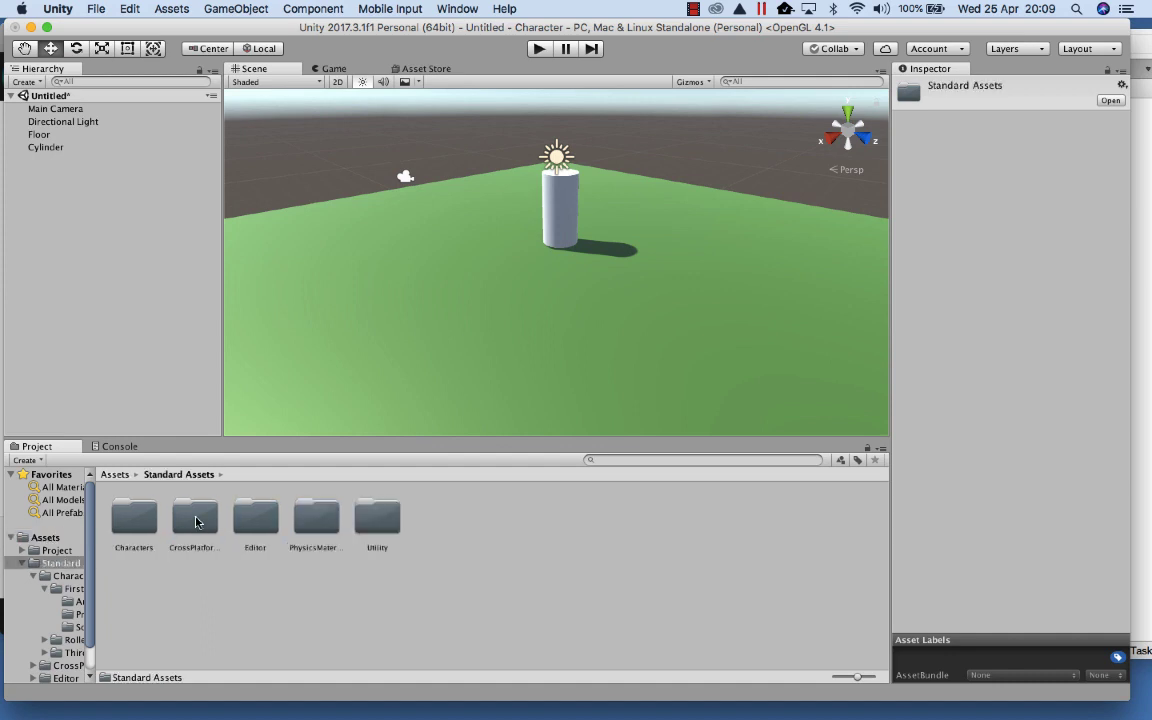
{"action": "double_click", "coordinate": [140, 524]}
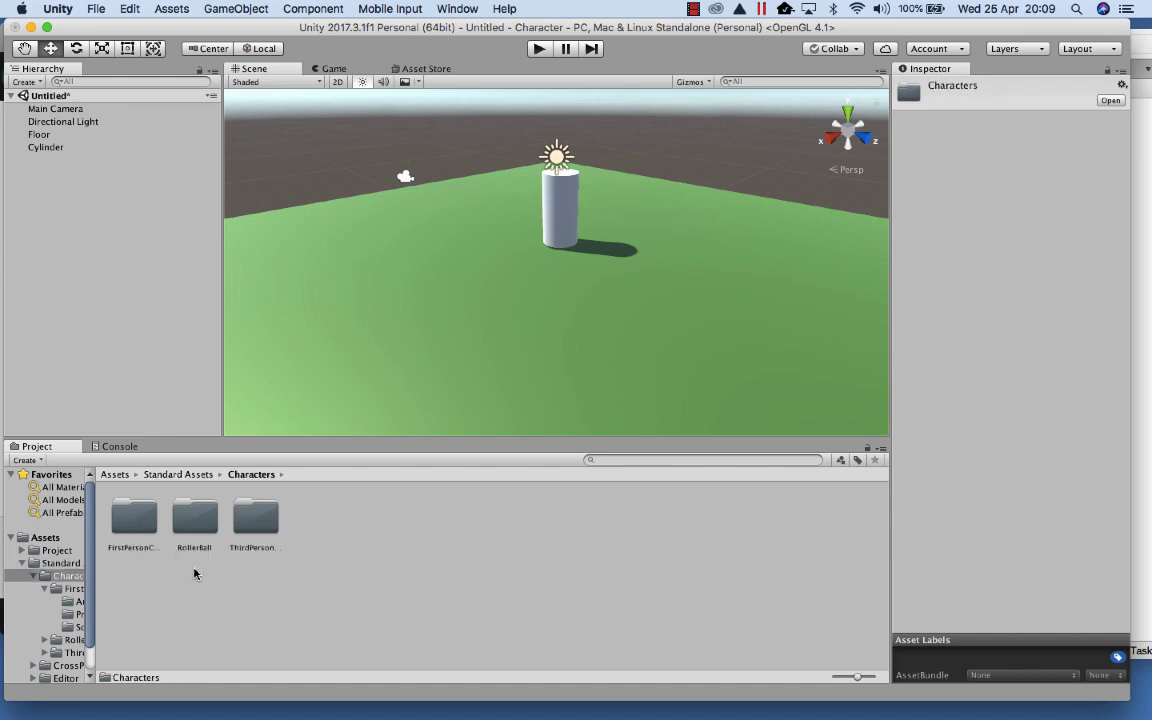
{"action": "double_click", "coordinate": [140, 522]}
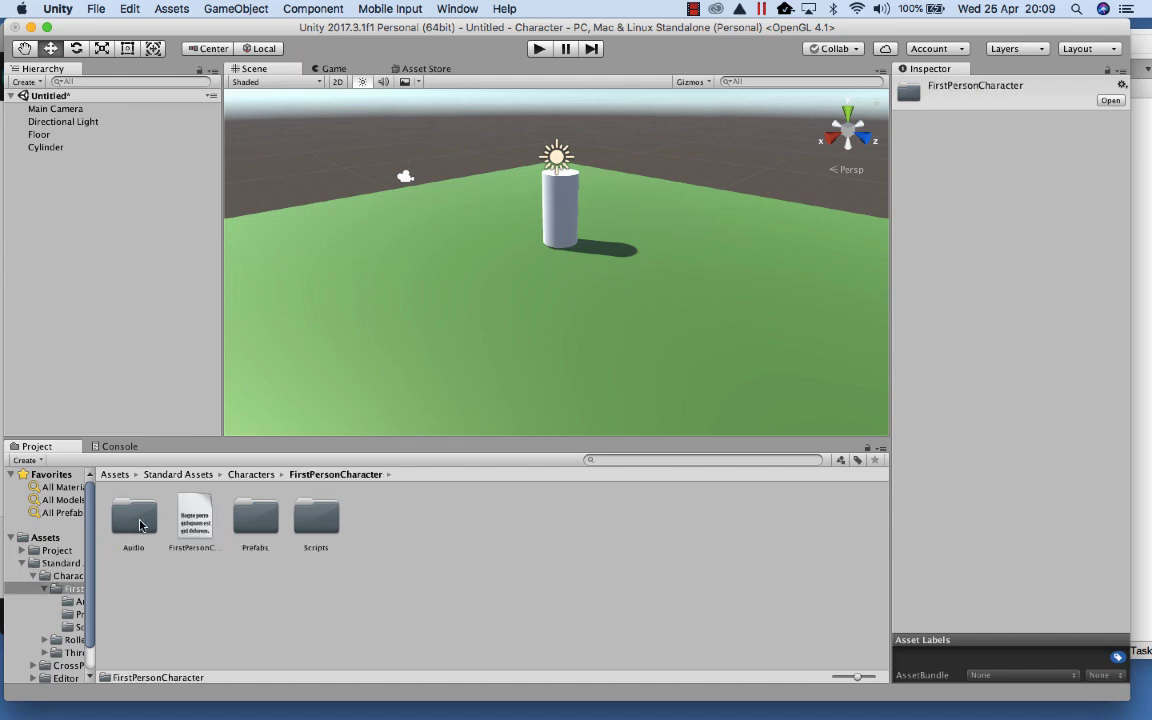
{"action": "double_click", "coordinate": [251, 519]}
{"action": "left_click", "coordinate": [137, 517]}
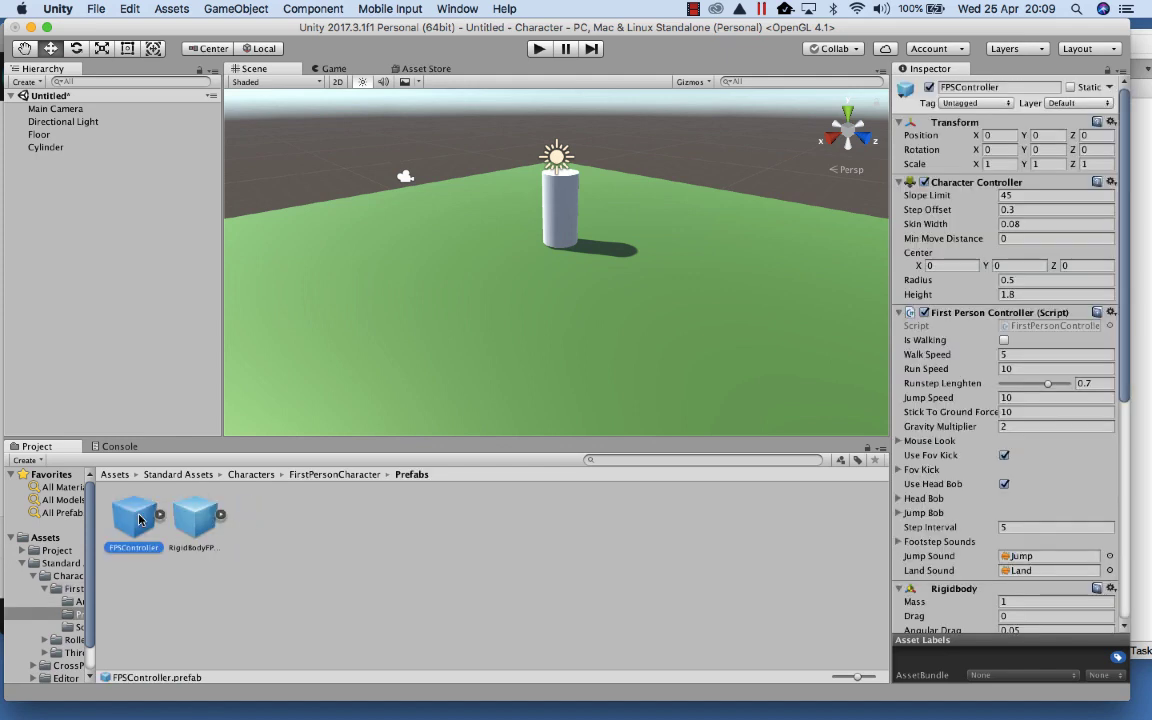
{"action": "left_click_drag", "start_coordinate": [140, 519], "coordinate": [36, 210]}
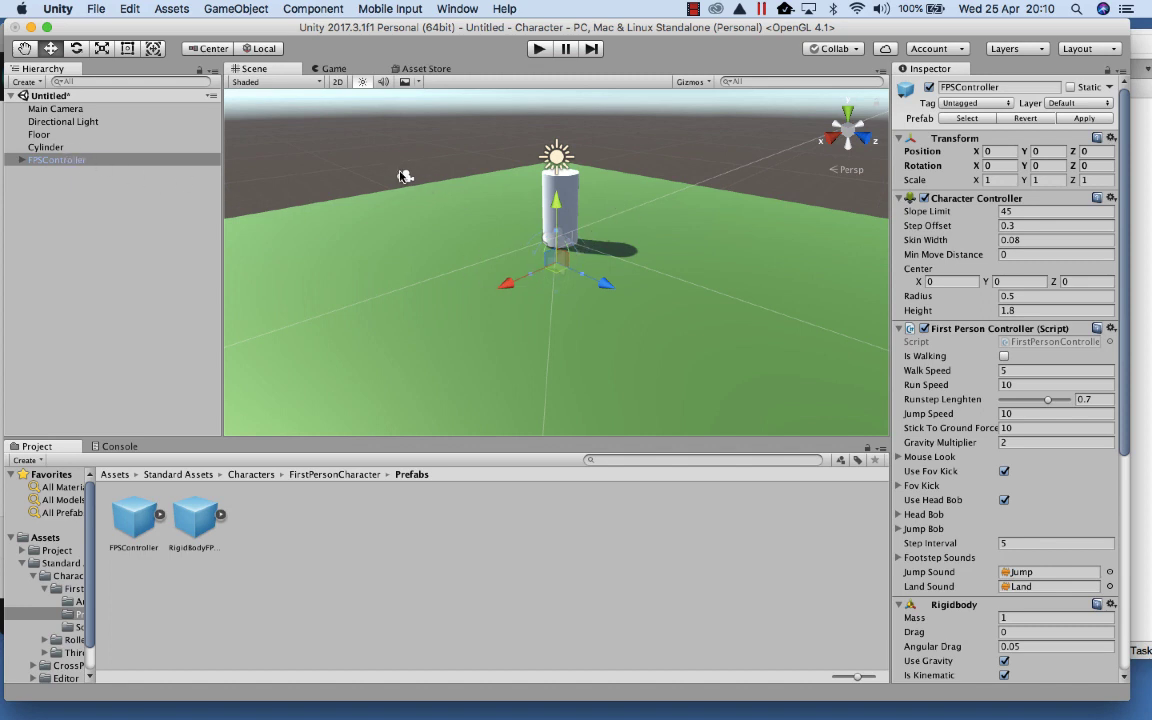
Delete the Main Camera and raise the FPSController above the floor to about Y 2.1
{"action": "left_click", "coordinate": [84, 110]}
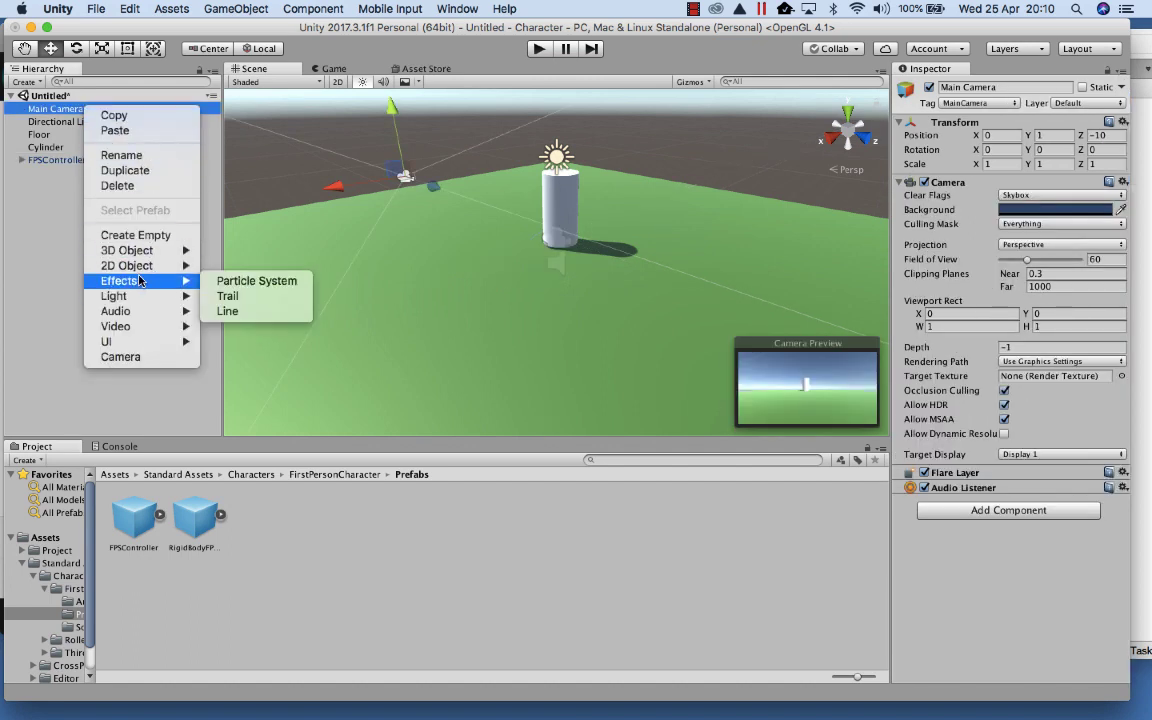
{"action": "left_click", "coordinate": [155, 187]}
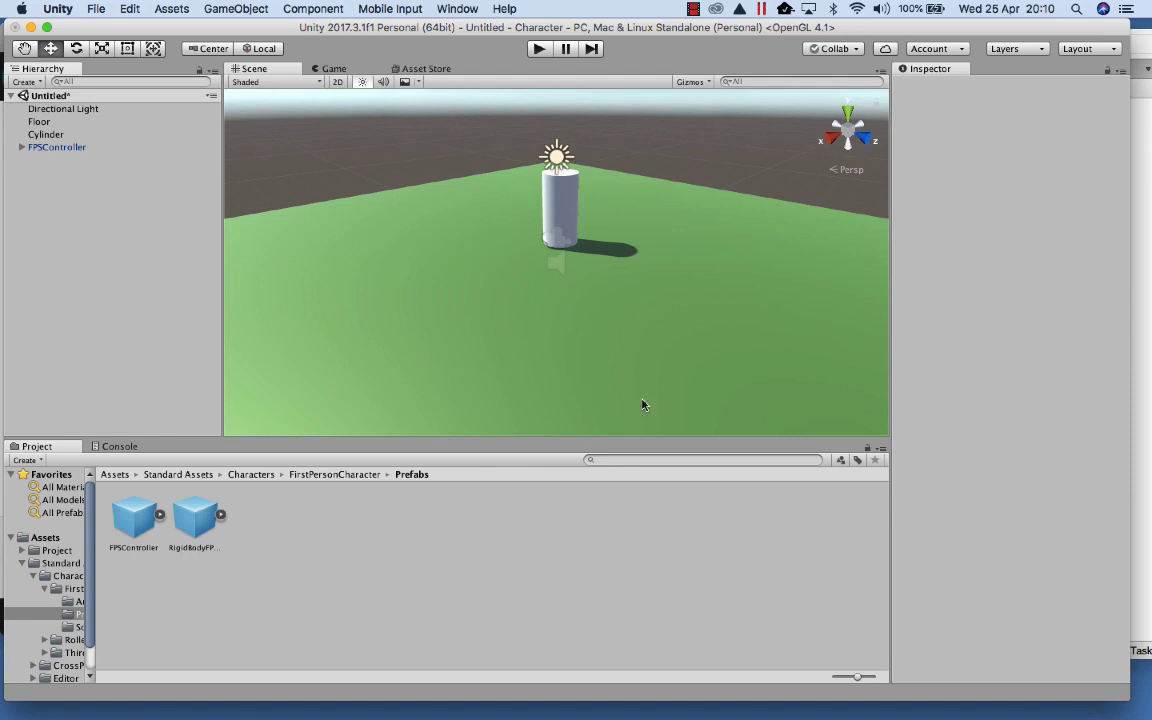
{"action": "left_click", "coordinate": [84, 148]}
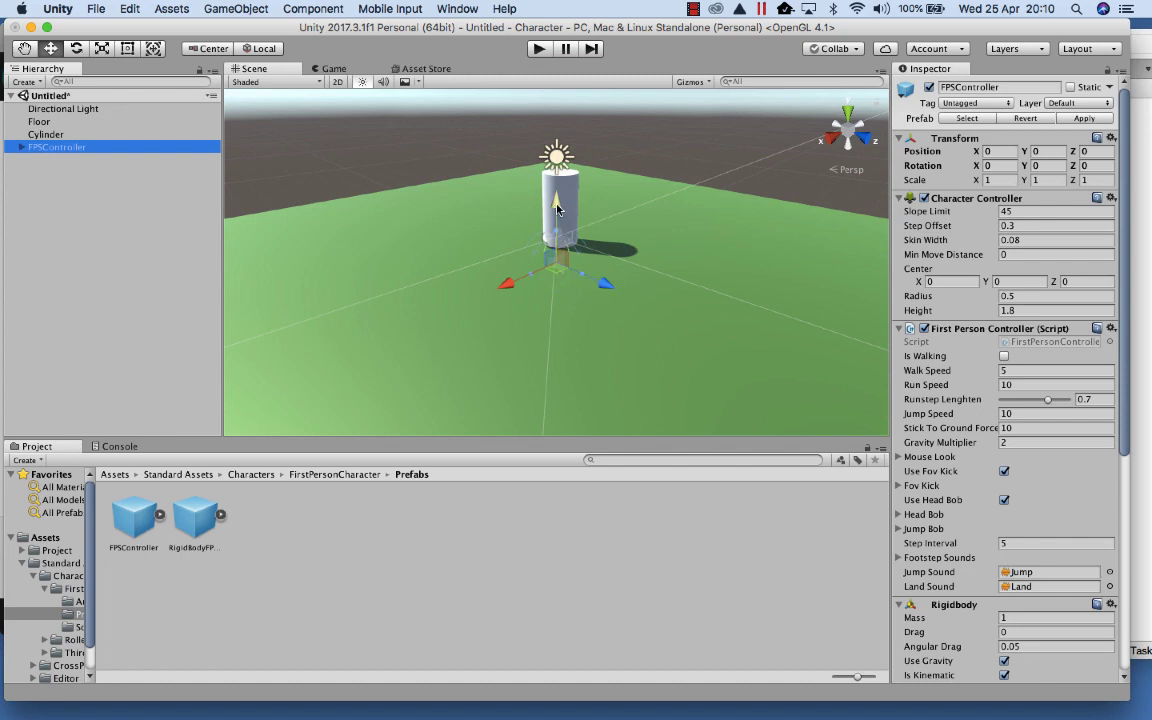
{"action": "left_click_drag", "start_coordinate": [560, 207], "coordinate": [567, 148]}
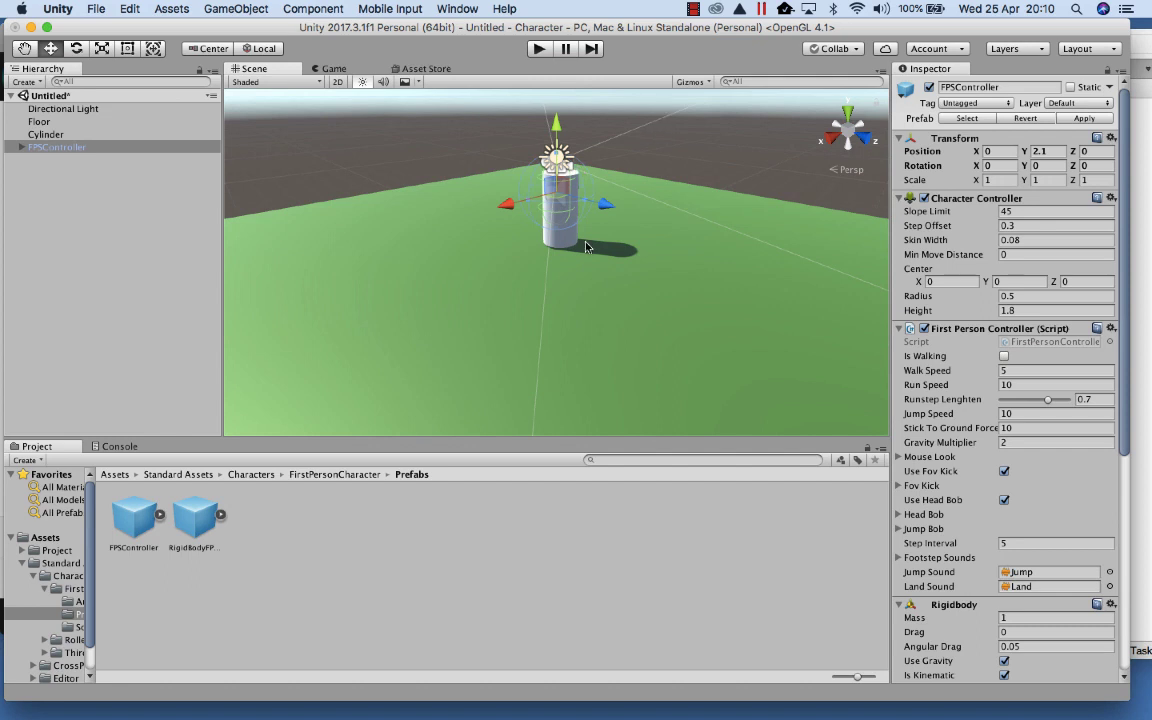
{"action": "left_click", "coordinate": [100, 212]}
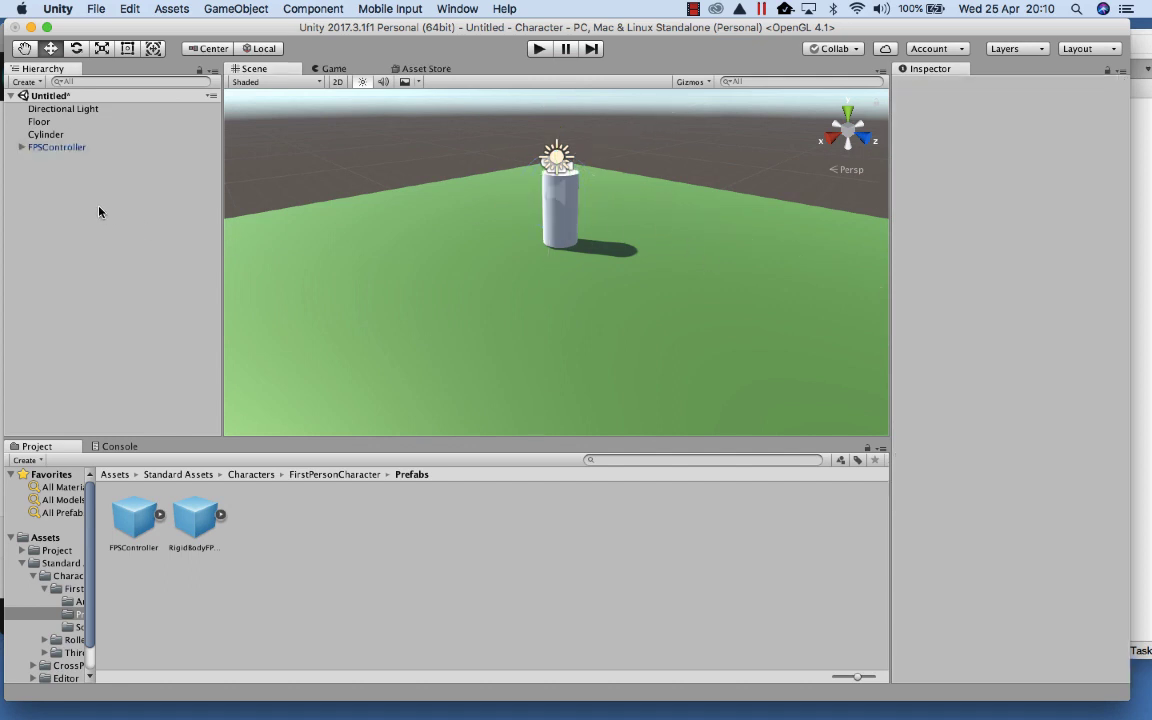
Test the first-person controller in play mode by walking around the cylinder, and stop the game
{"action": "left_click", "coordinate": [541, 49]}
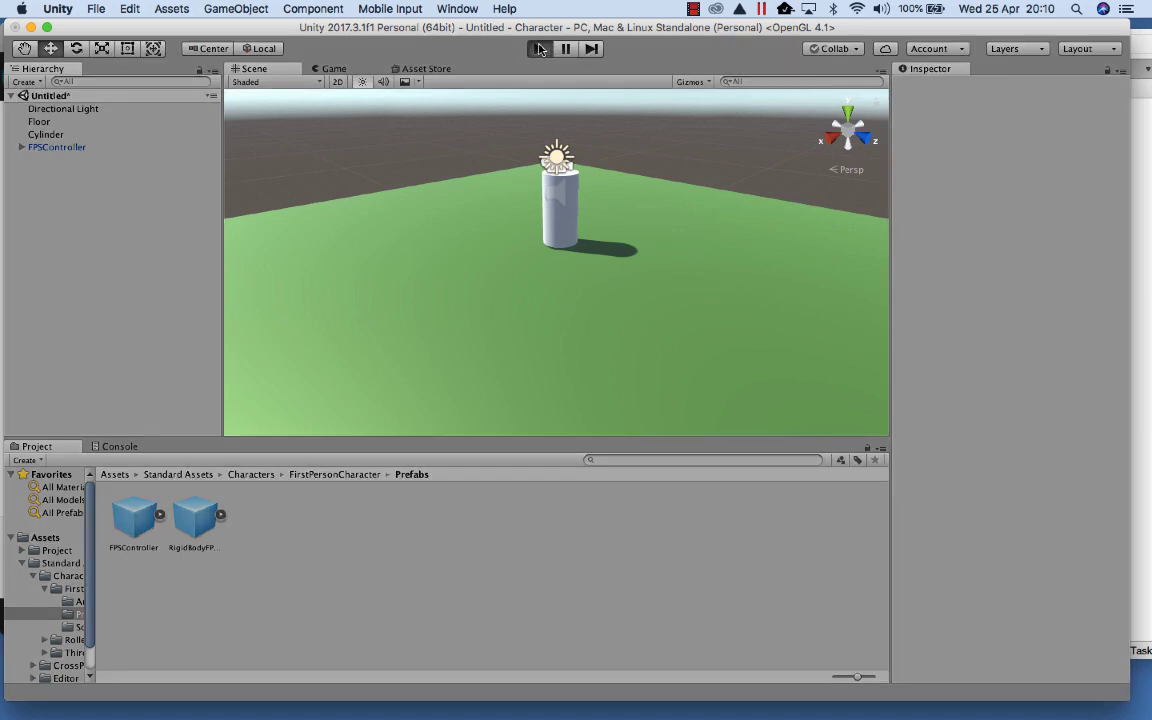
{"action": "left_click", "coordinate": [541, 49]}
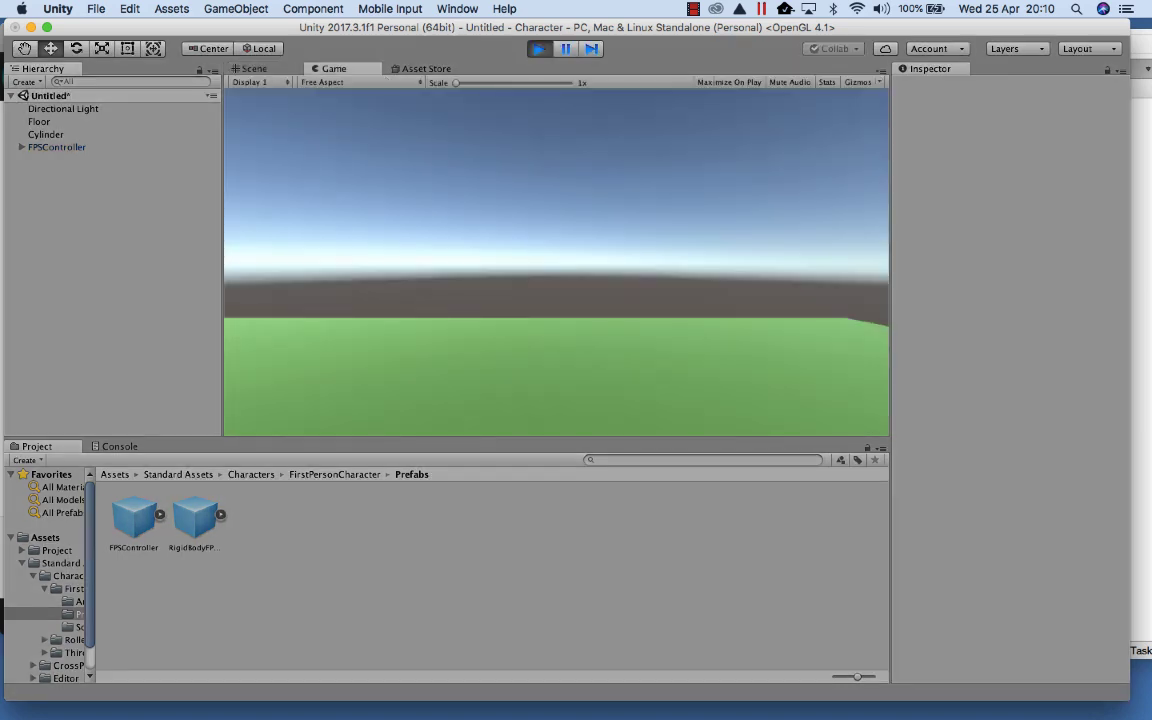
{"action": "key", "text": "w"}
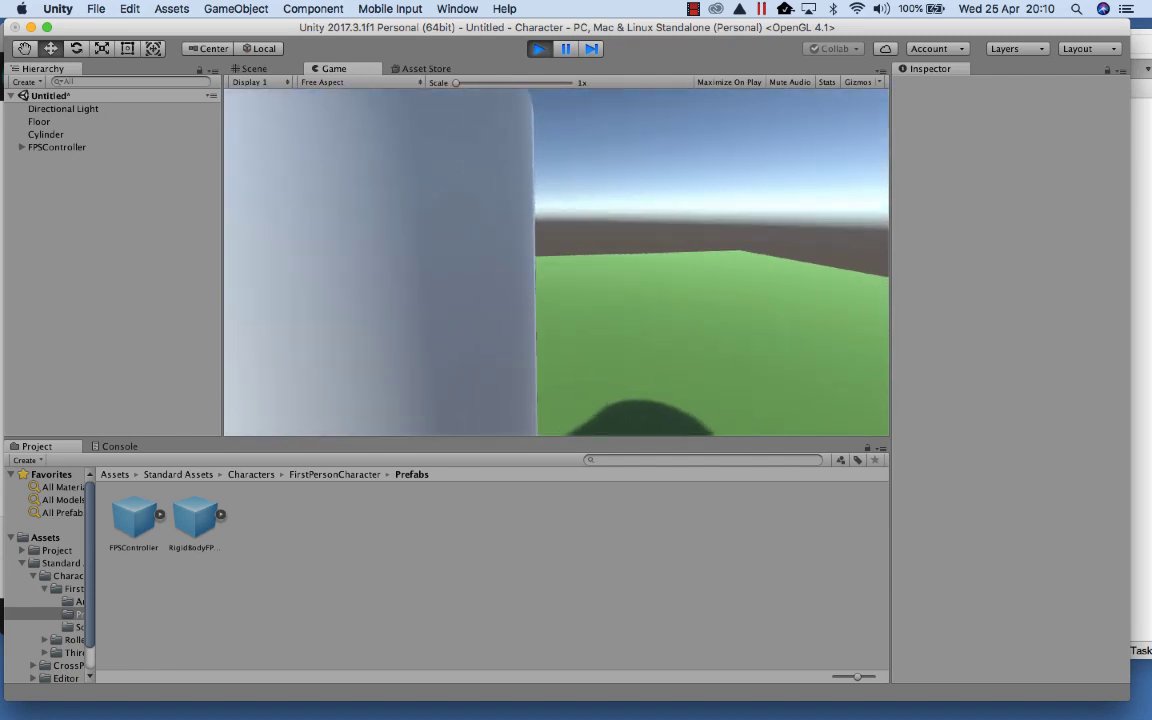
{"action": "key", "text": "w"}
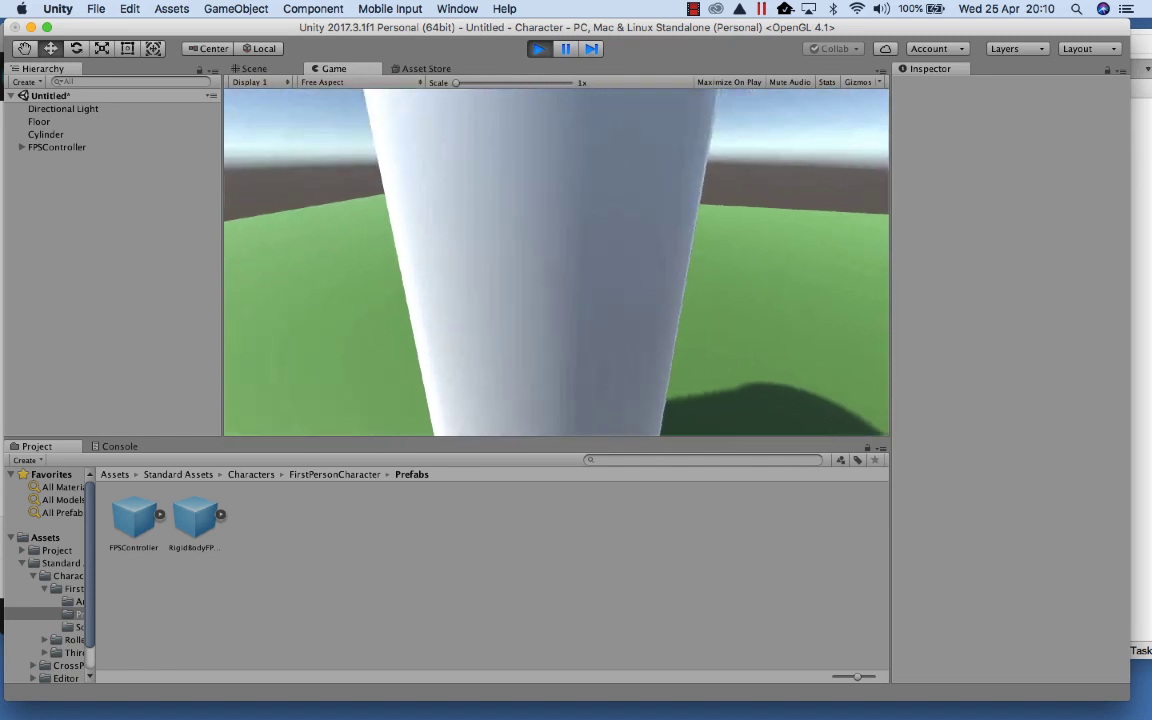
{"action": "key", "text": "w"}
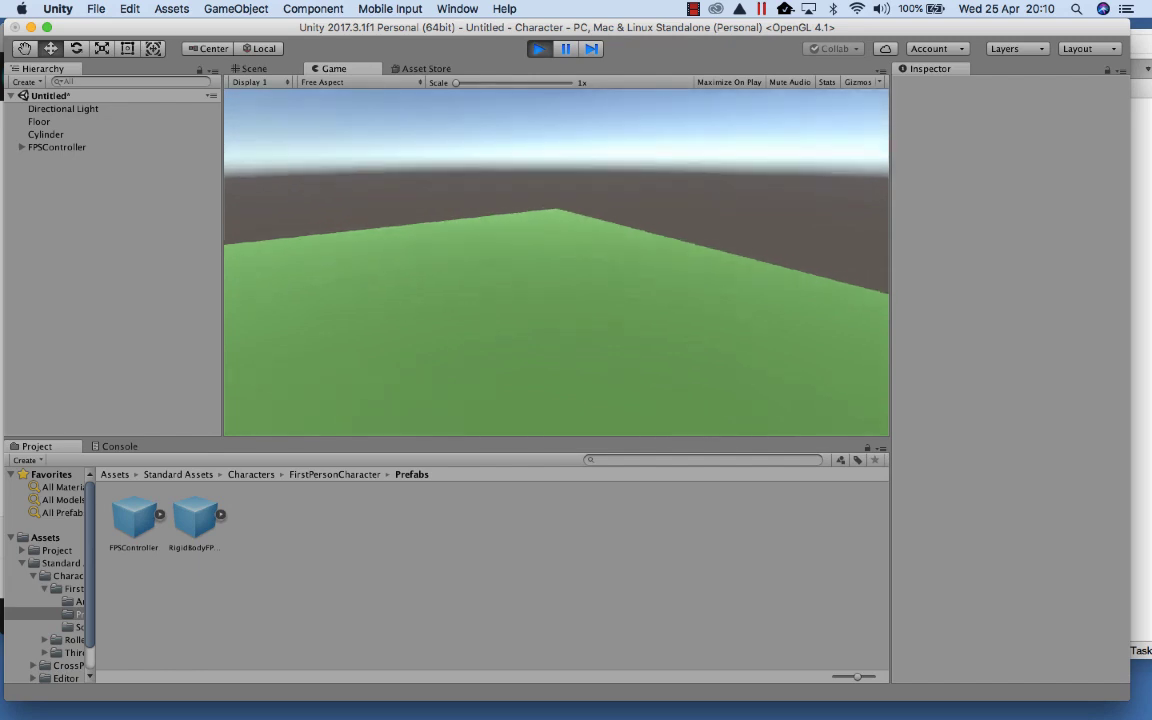
{"action": "key", "text": "w"}
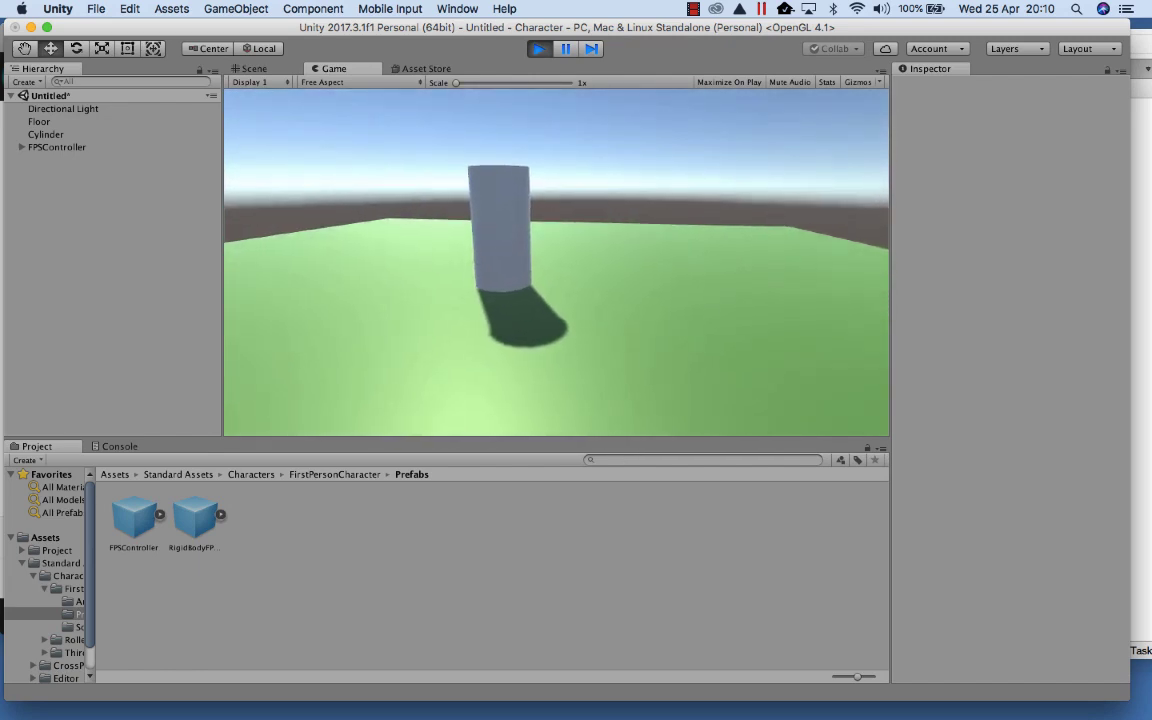
{"action": "key", "text": "w"}
{"action": "key", "text": "s"}
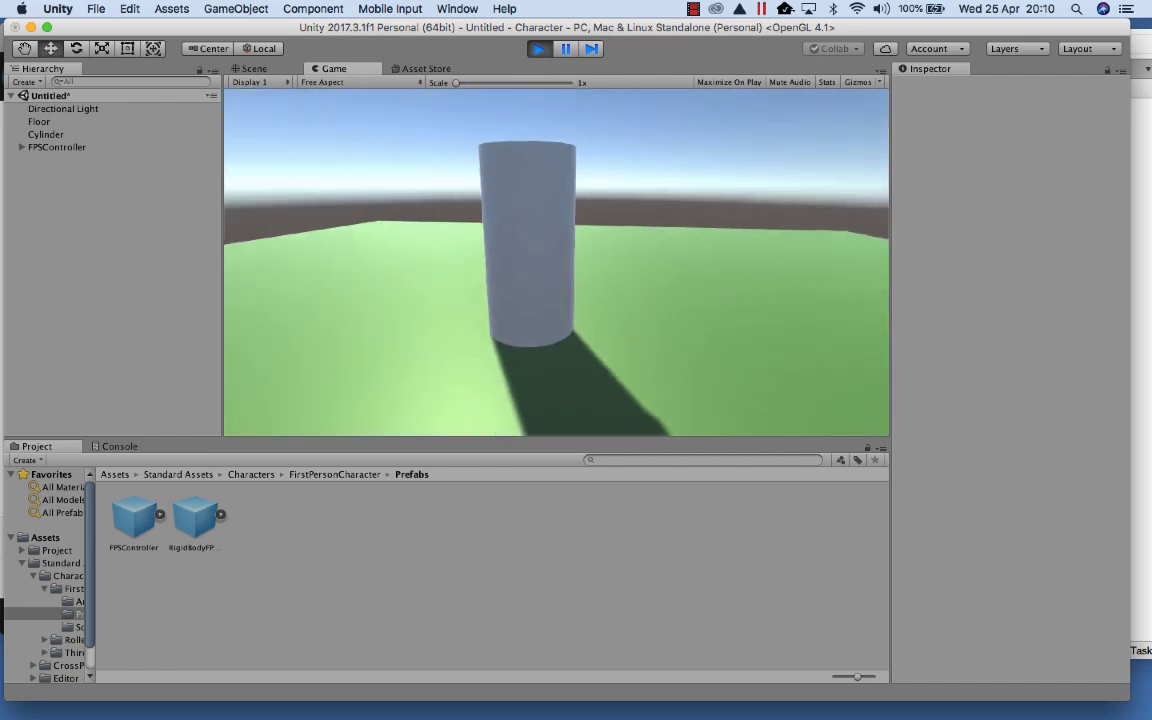
{"action": "key", "text": "s"}
{"action": "key", "text": "w"}
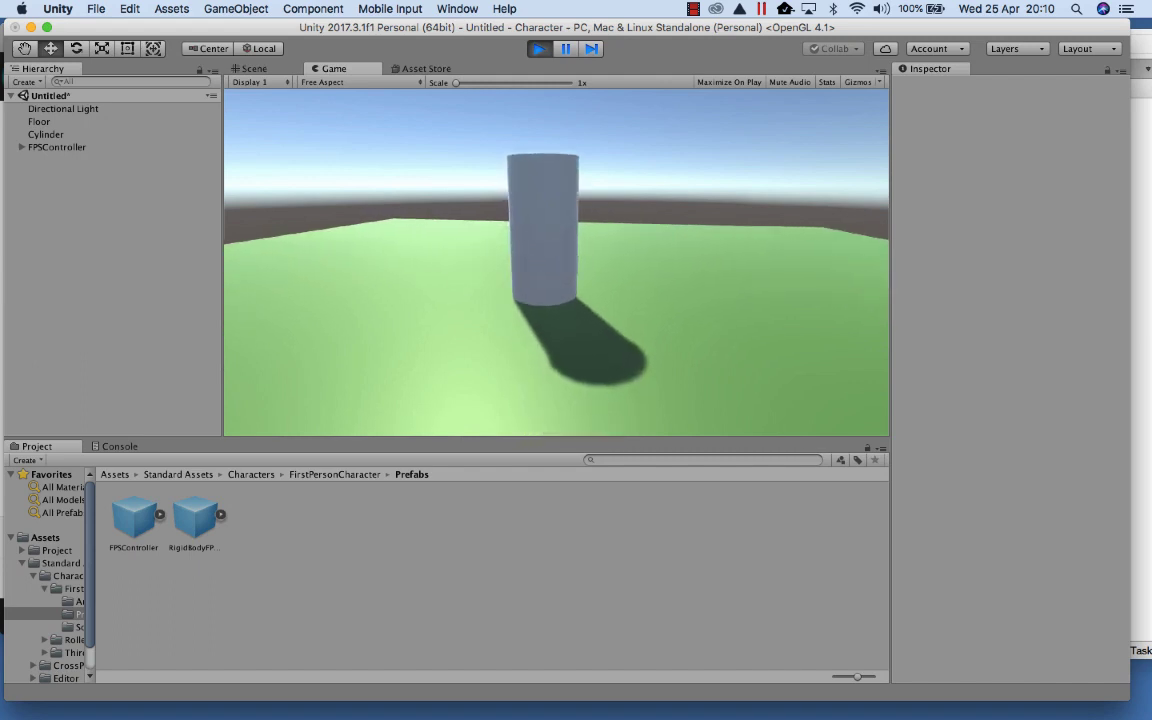
{"action": "key", "text": "w"}
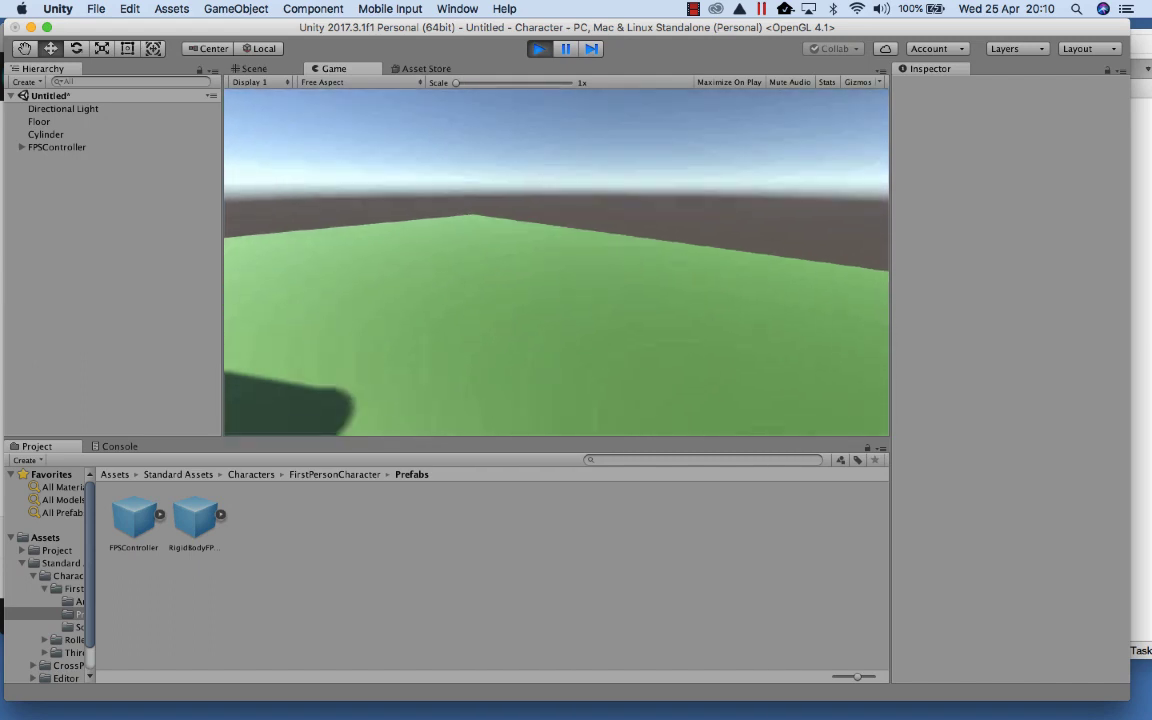
{"action": "key", "text": "w"}
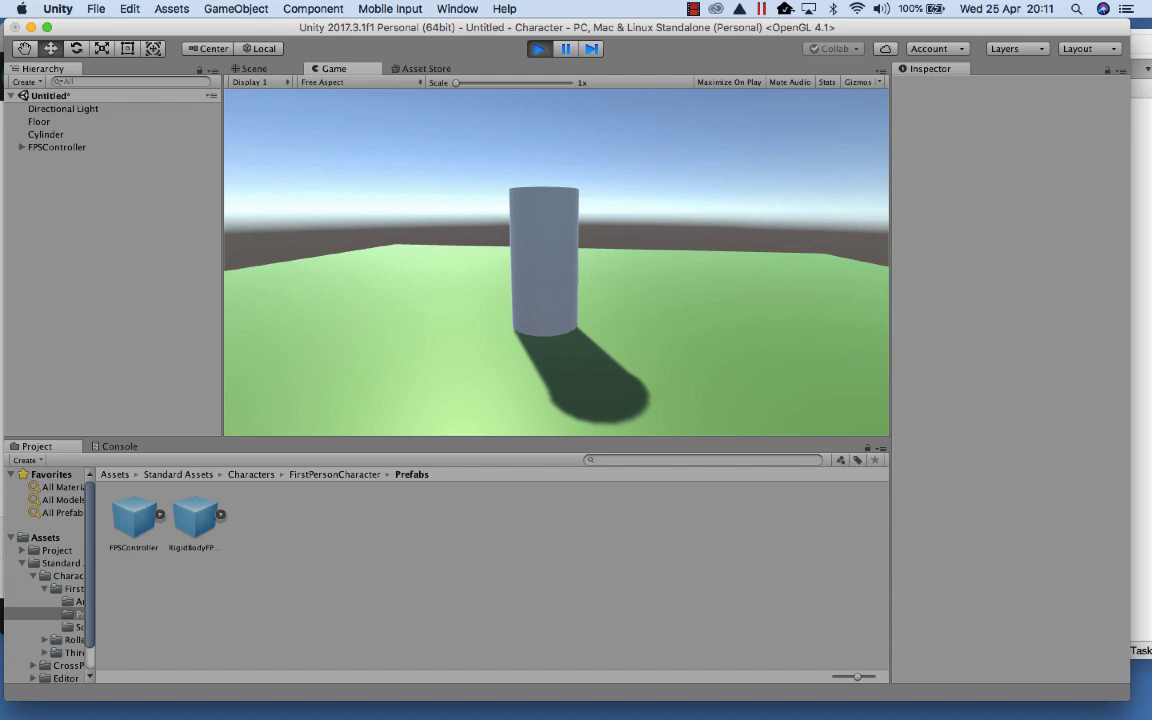
{"action": "left_click", "coordinate": [539, 49]}
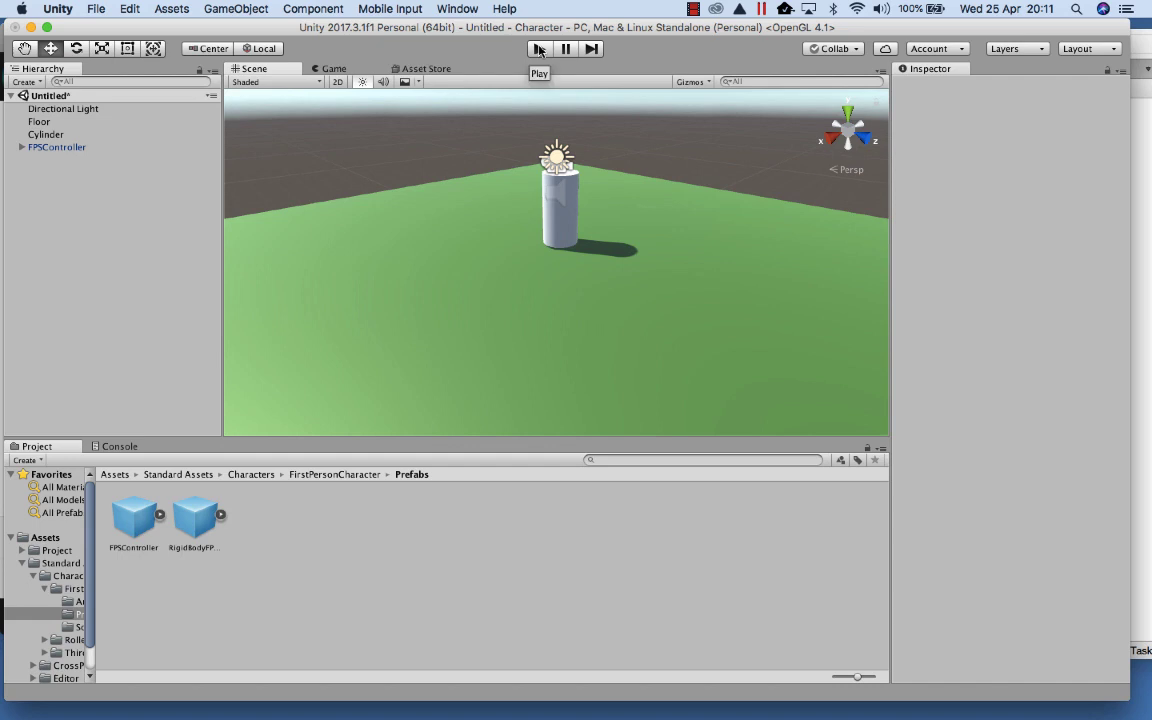
Rename the Cylinder object as Person
{"action": "left_click", "coordinate": [44, 130]}
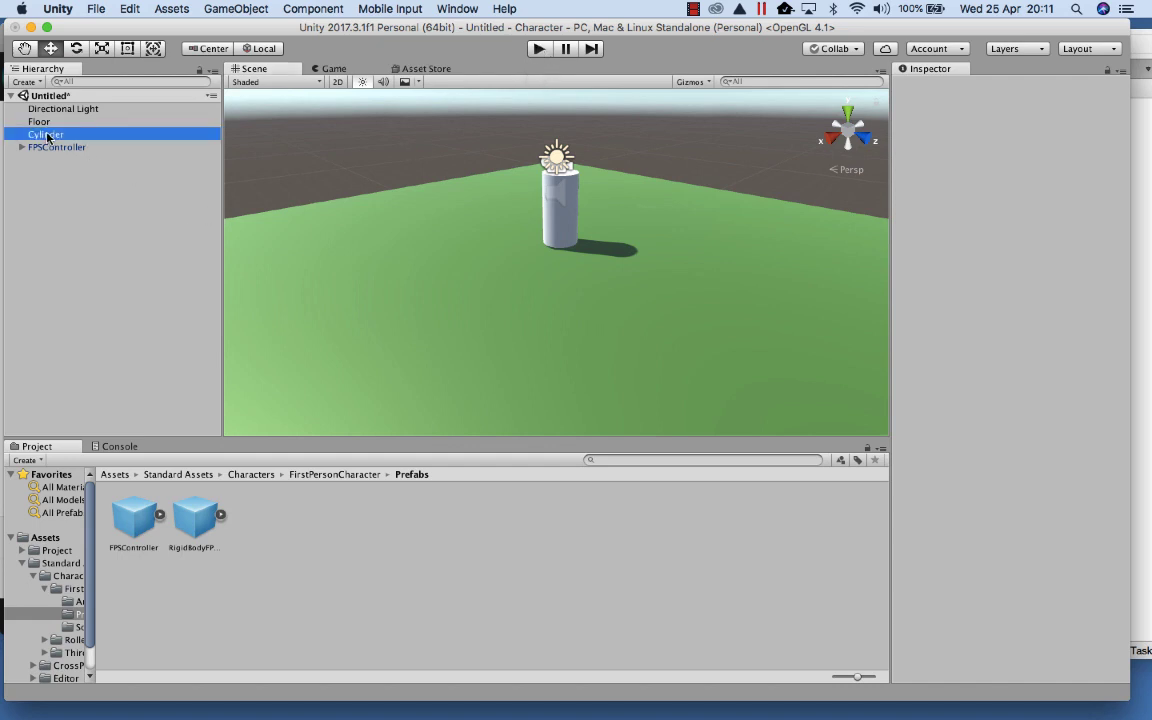
{"action": "left_click", "coordinate": [44, 130]}
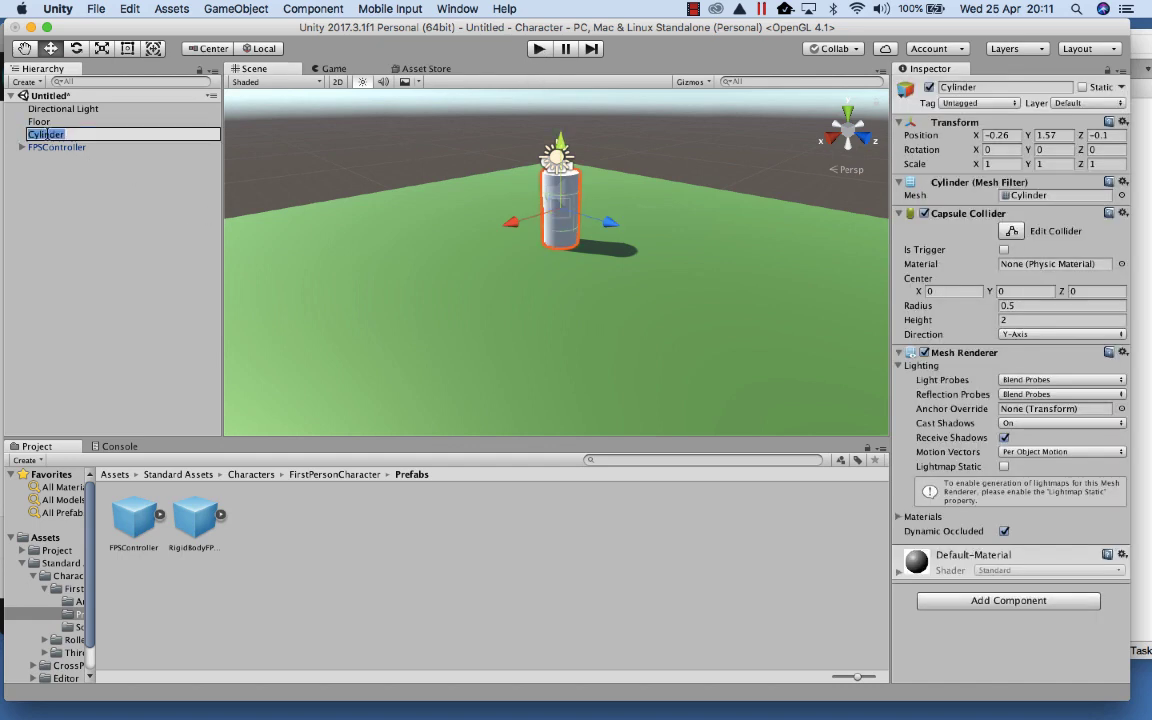
{"action": "type", "text": "Person"}
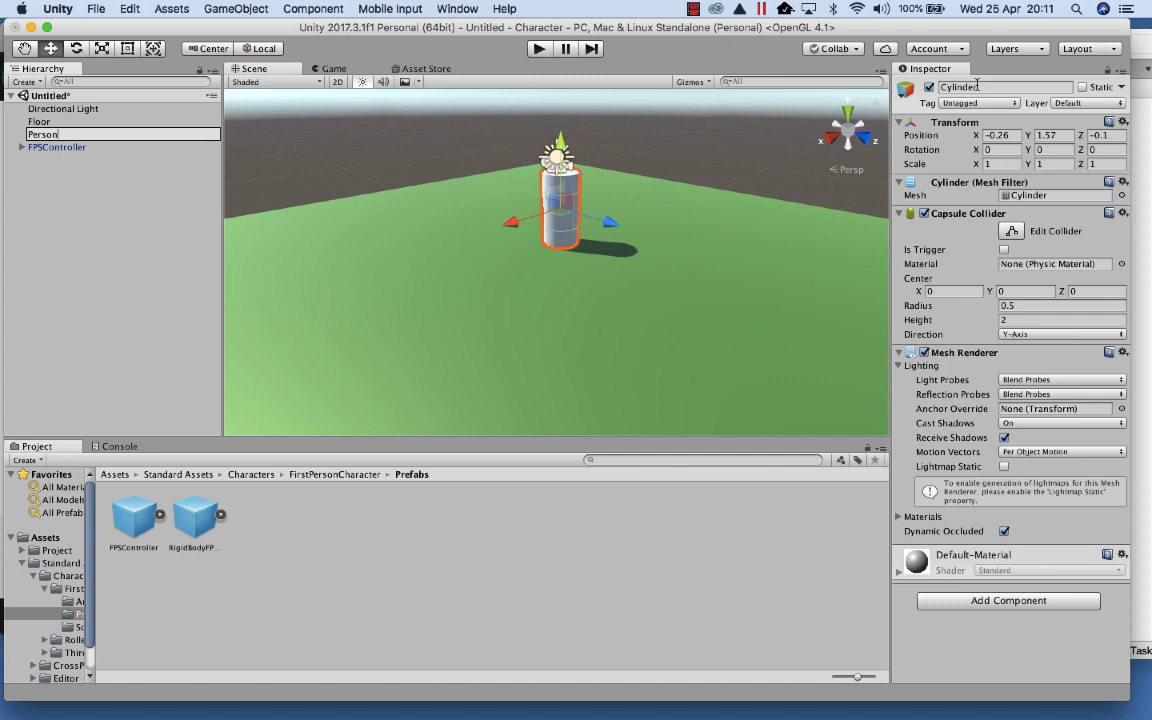
{"action": "left_click", "coordinate": [29, 185]}
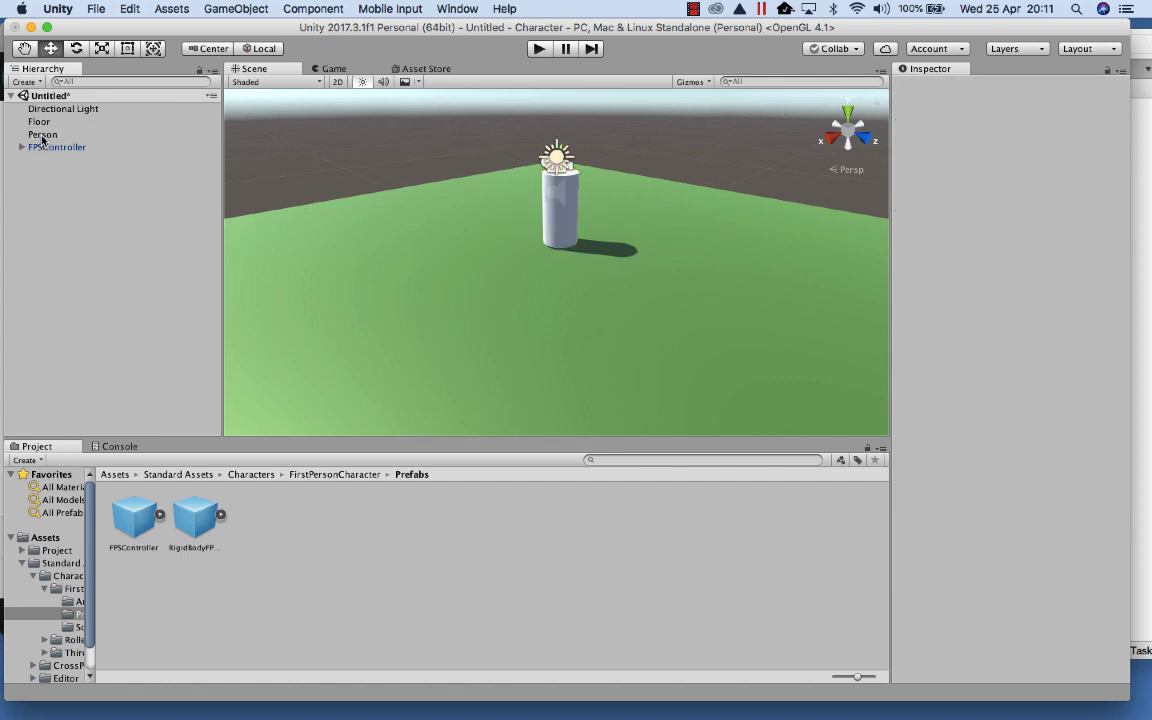
Make the Person object a child of FPSController and expand the controller's hierarchy
{"action": "mouse_move", "coordinate": [48, 133]}
{"action": "left_mouse_down"}
{"action": "mouse_move", "coordinate": [57, 152]}
{"action": "mouse_move", "coordinate": [56, 135]}
{"action": "left_mouse_up"}
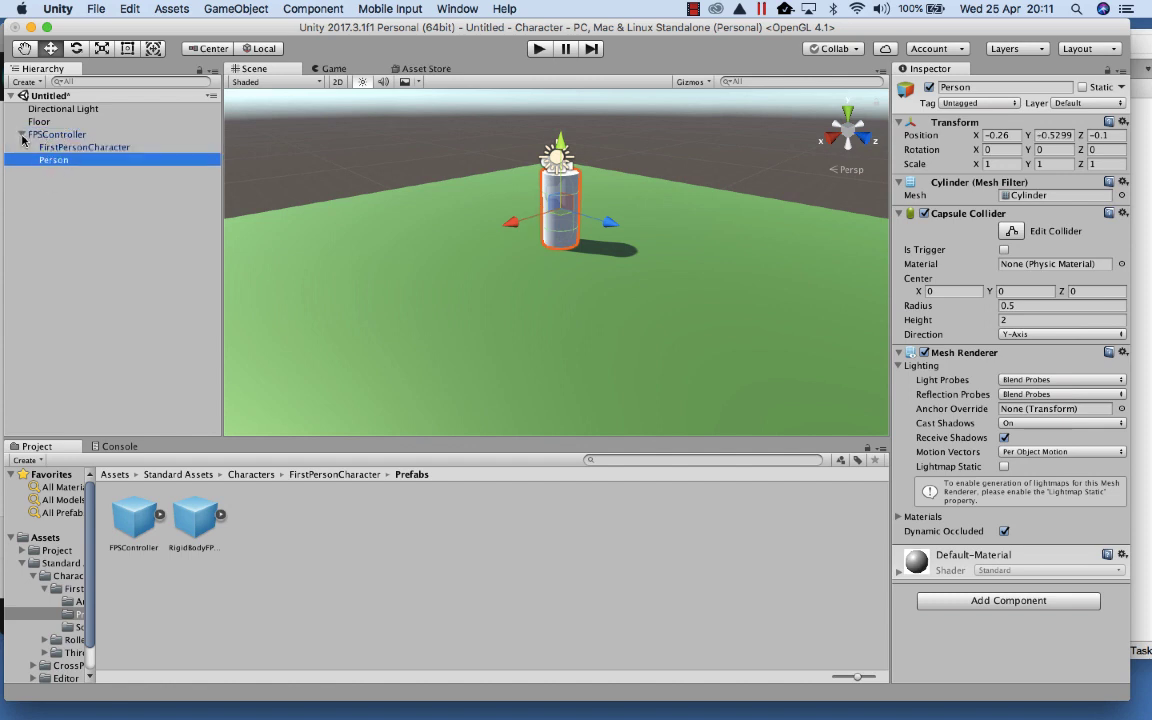
{"action": "left_click", "coordinate": [22, 136]}
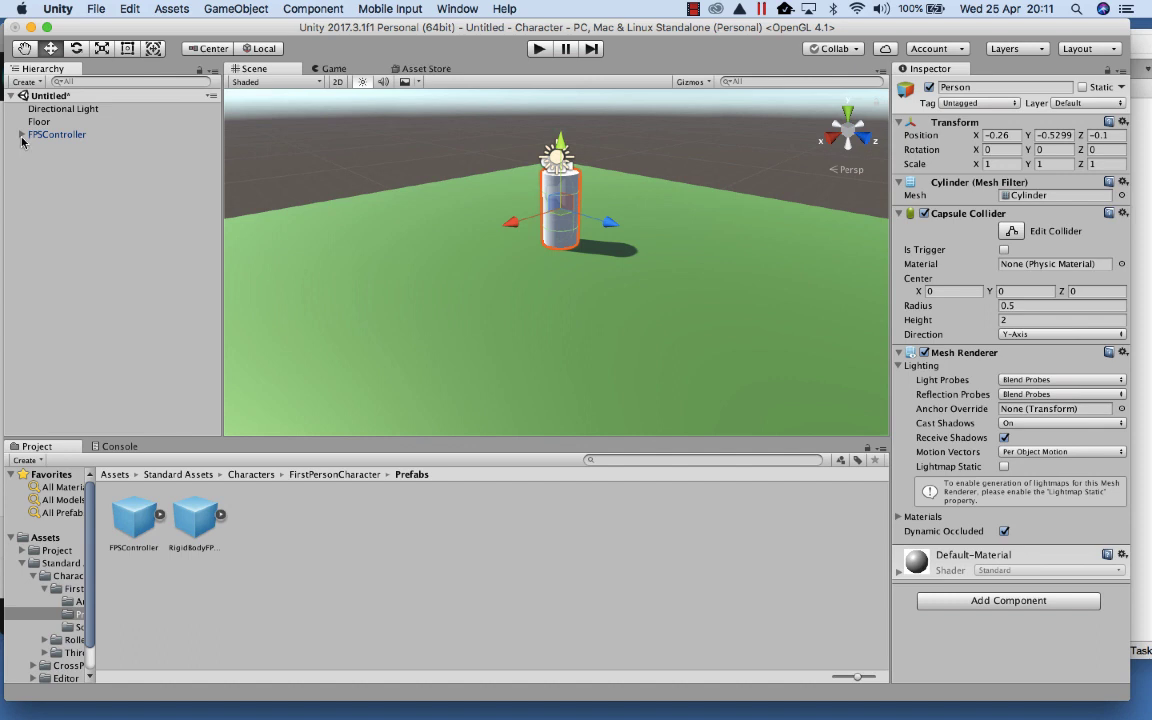
{"action": "left_click", "coordinate": [22, 136]}
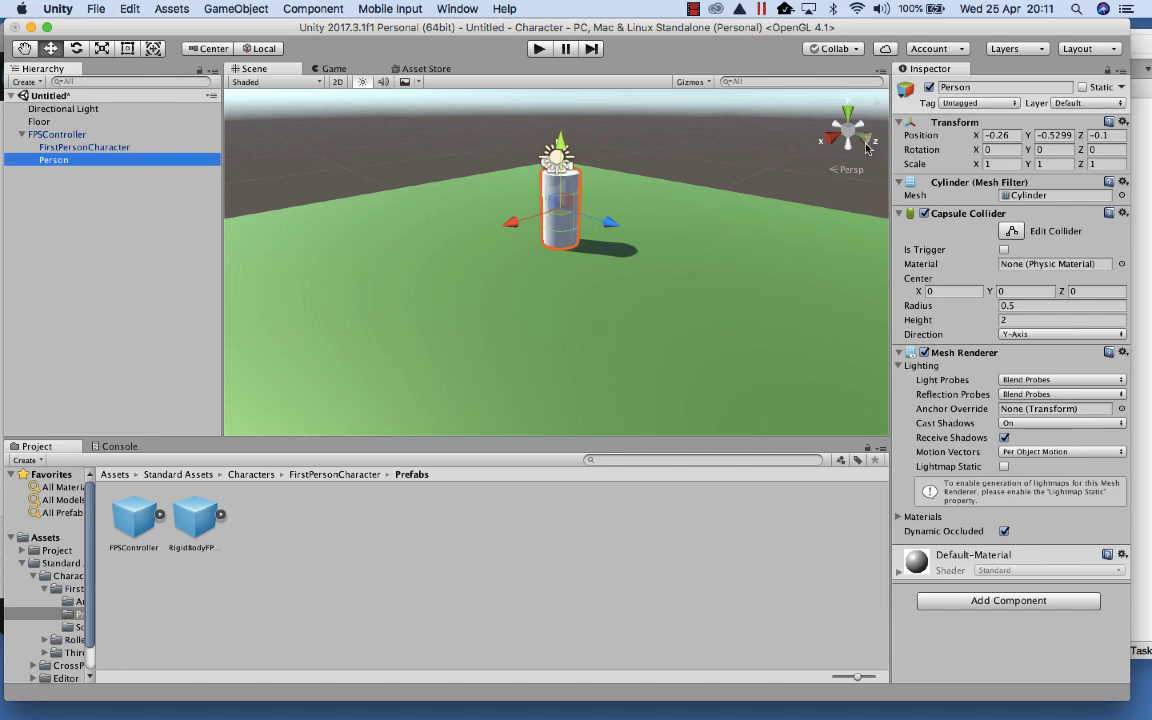
Check the Person cylinder's placement on the FPSController from the front and top views, and return to a free perspective view
{"action": "left_click", "coordinate": [831, 138]}
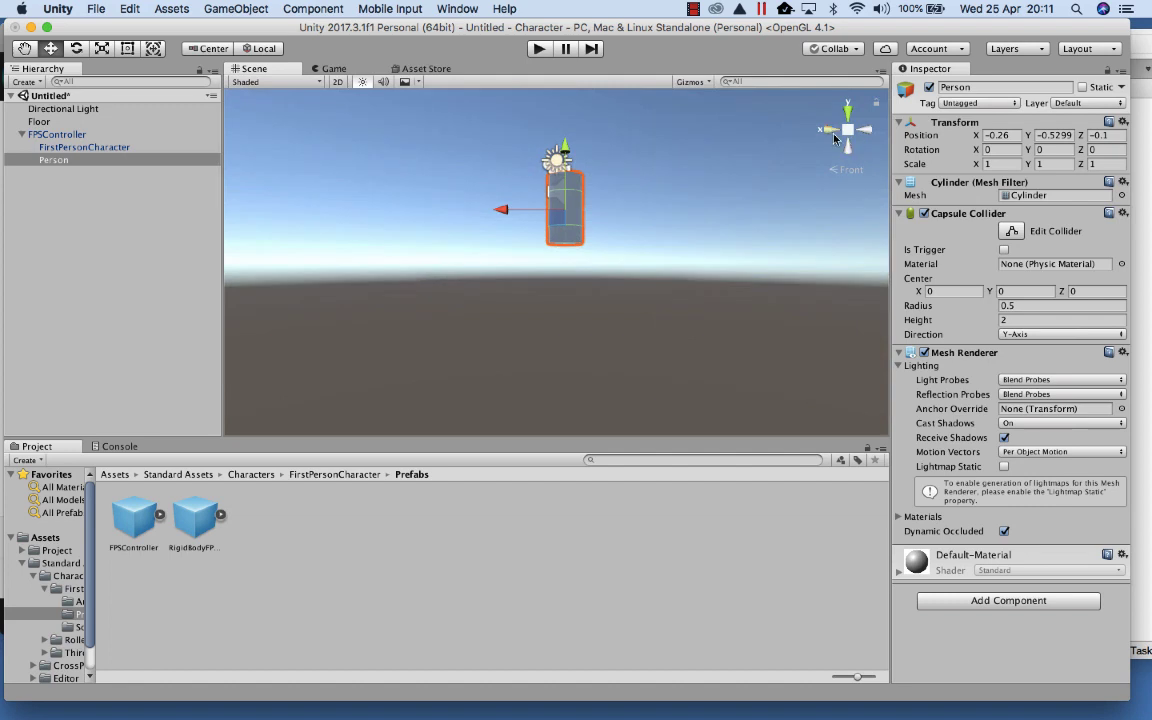
{"action": "left_click", "coordinate": [848, 115]}
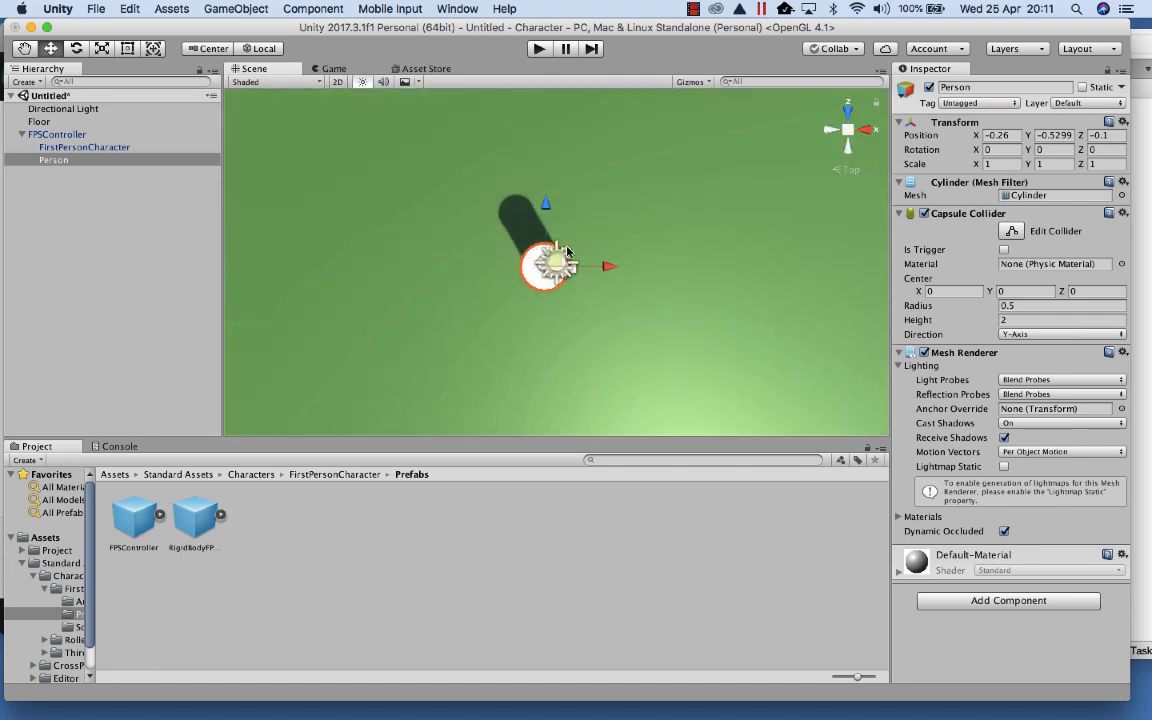
{"action": "right_click", "coordinate": [843, 140]}
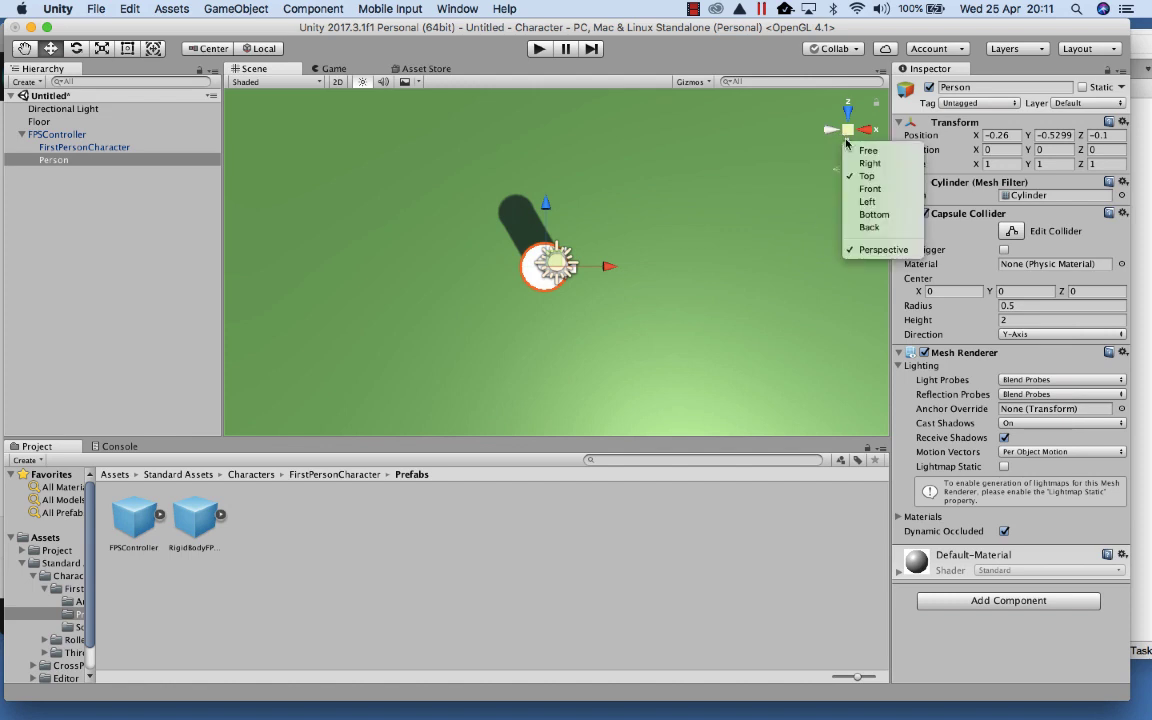
{"action": "left_click", "coordinate": [853, 149]}
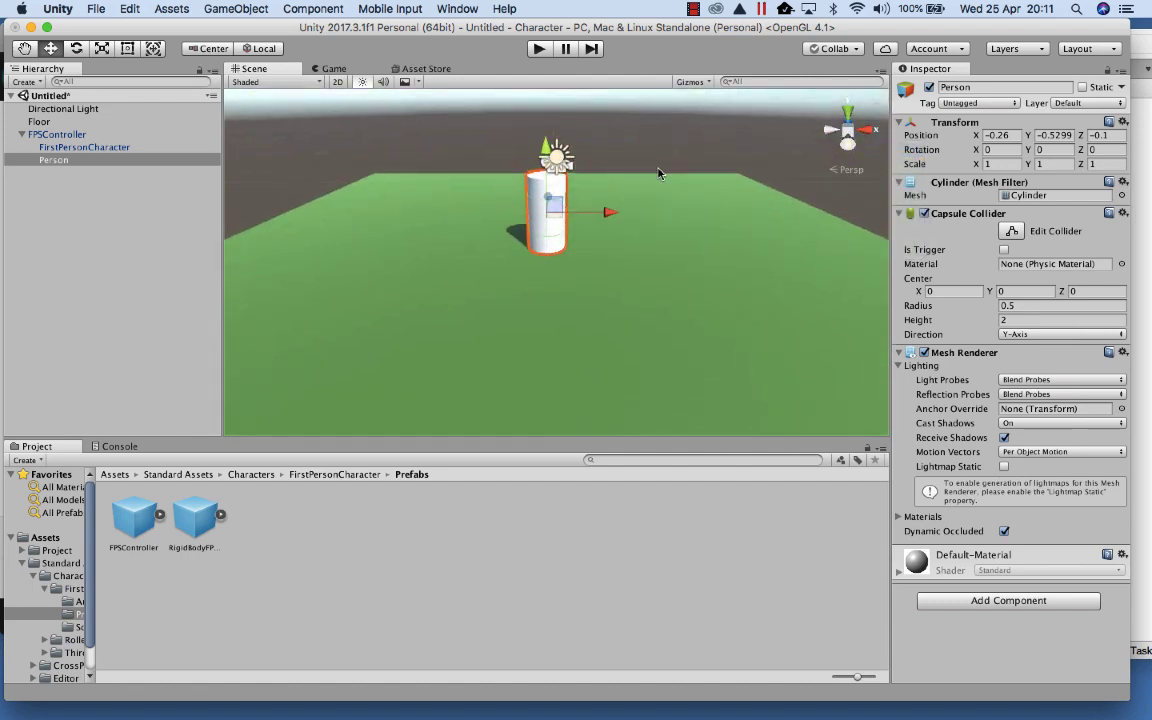
Test the controller with its attached Person body in play mode by walking in all directions across the floor, and stop the game
{"action": "left_click", "coordinate": [537, 49]}
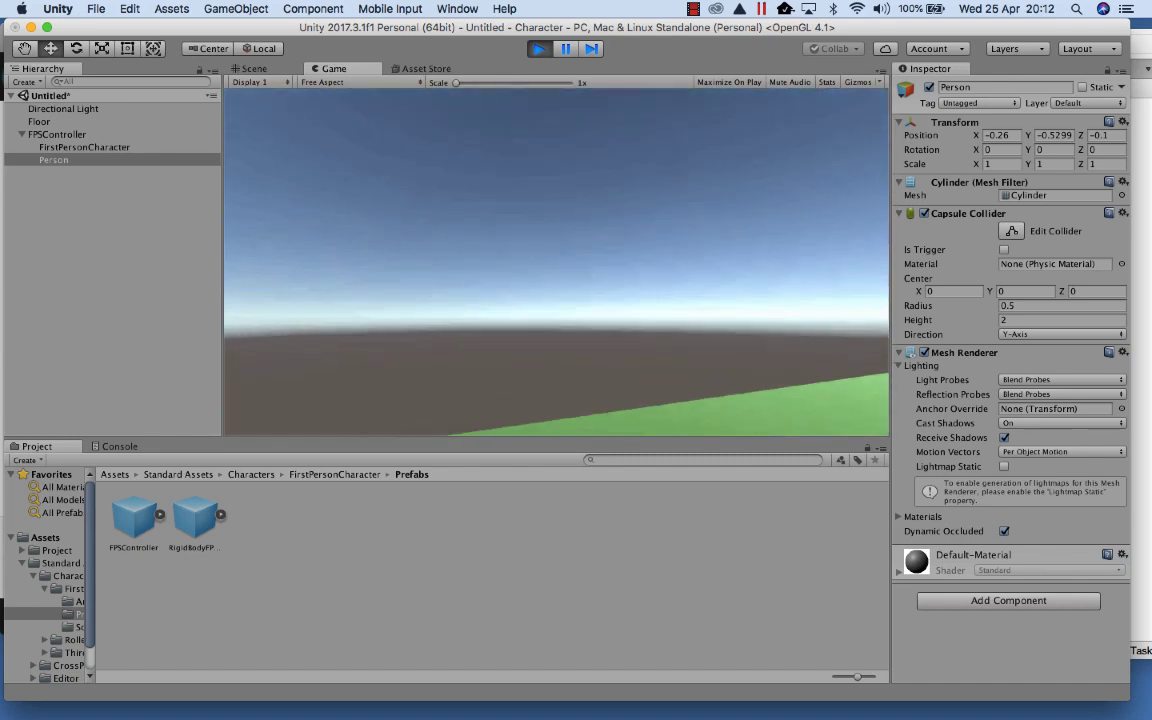
{"action": "key", "text": "w"}
{"action": "key", "text": "d"}
{"action": "key", "text": "s"}
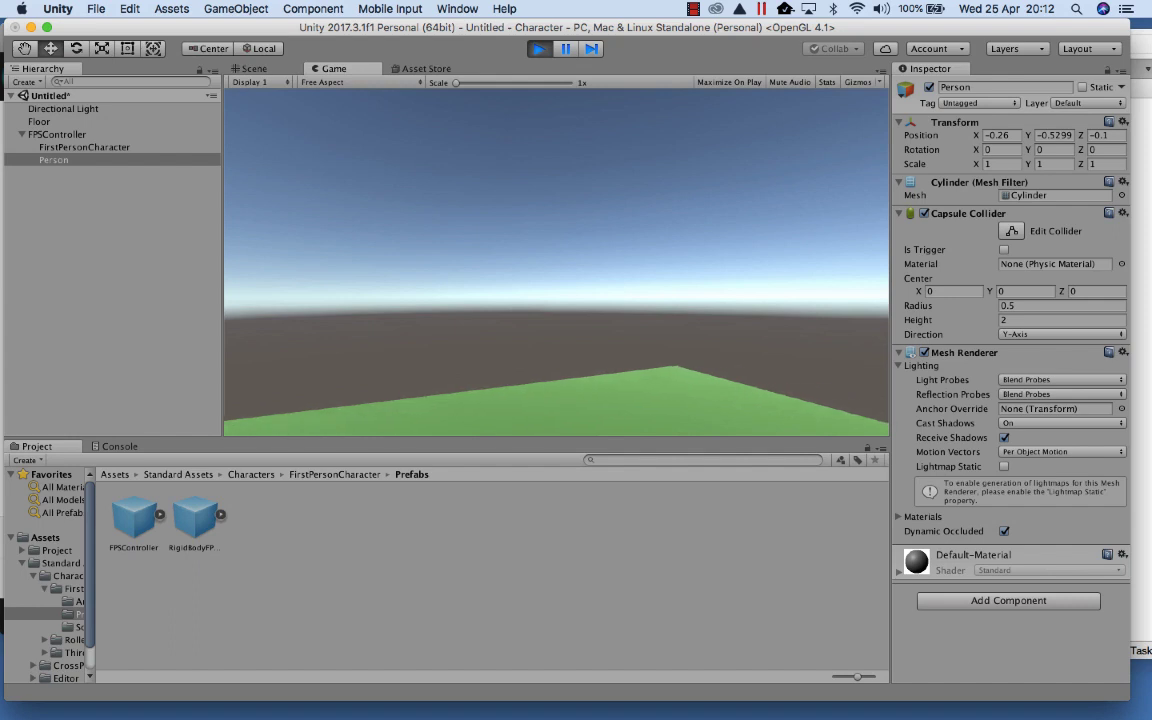
{"action": "key", "text": "s"}
{"action": "key", "text": "a"}
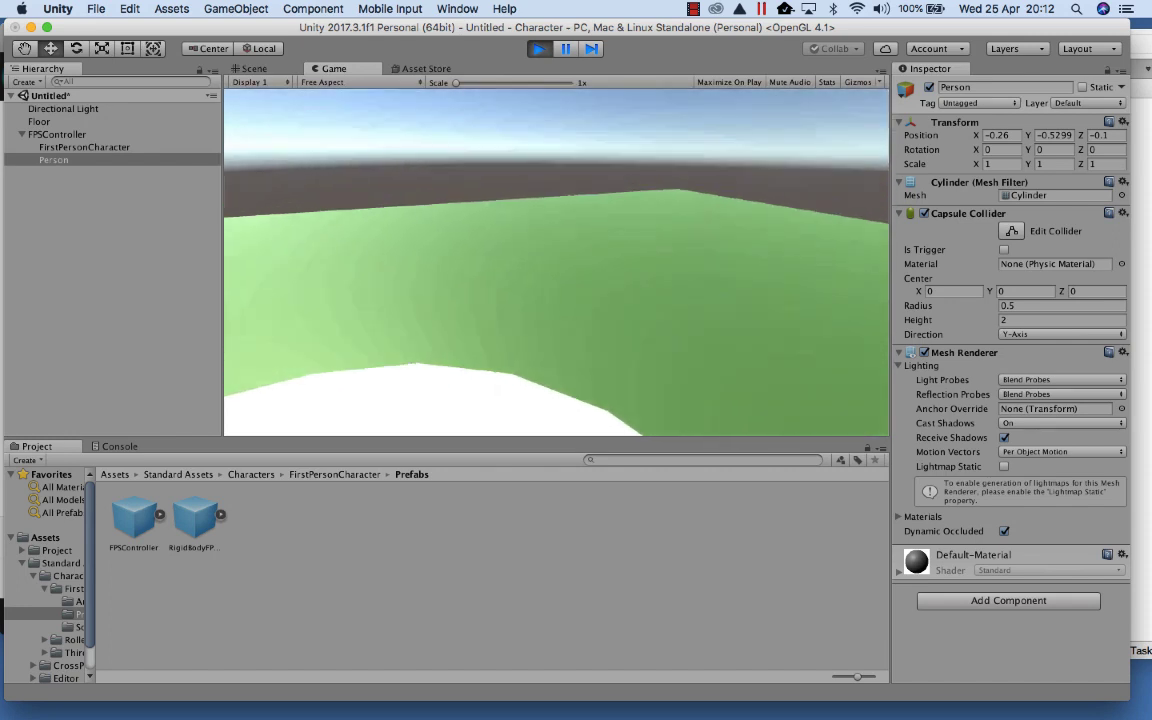
{"action": "key", "text": "w"}
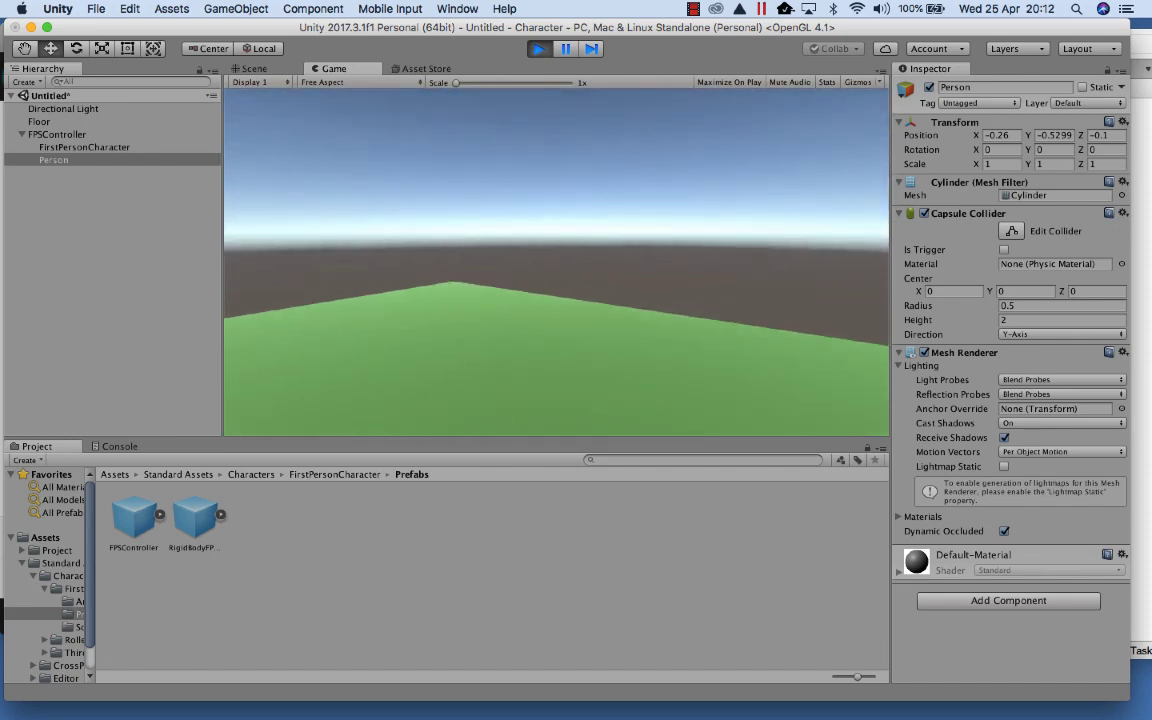
{"action": "key", "text": "w"}
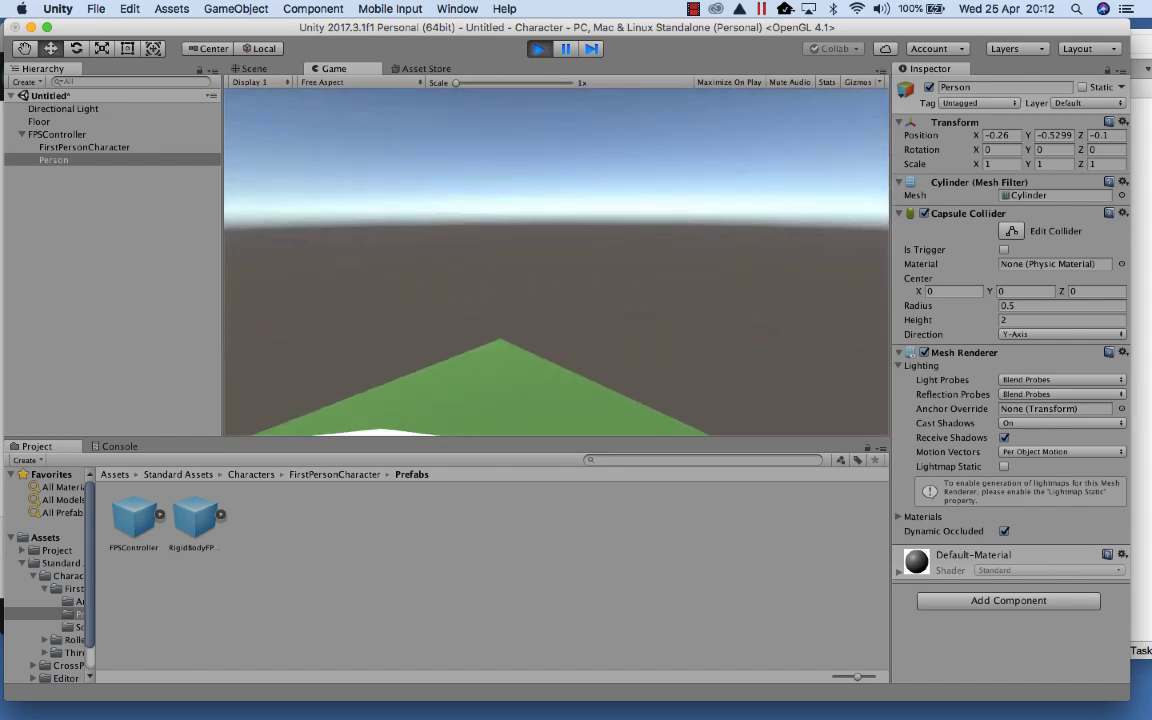
{"action": "key", "text": "s"}
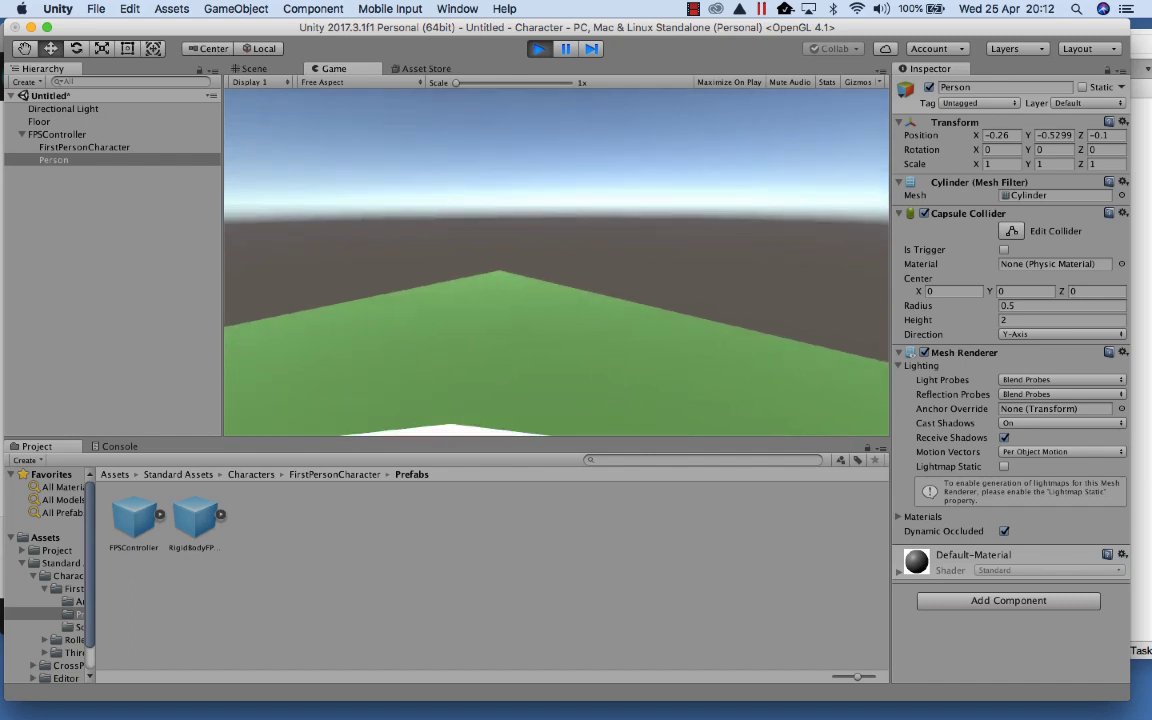
{"action": "left_click", "coordinate": [536, 51]}
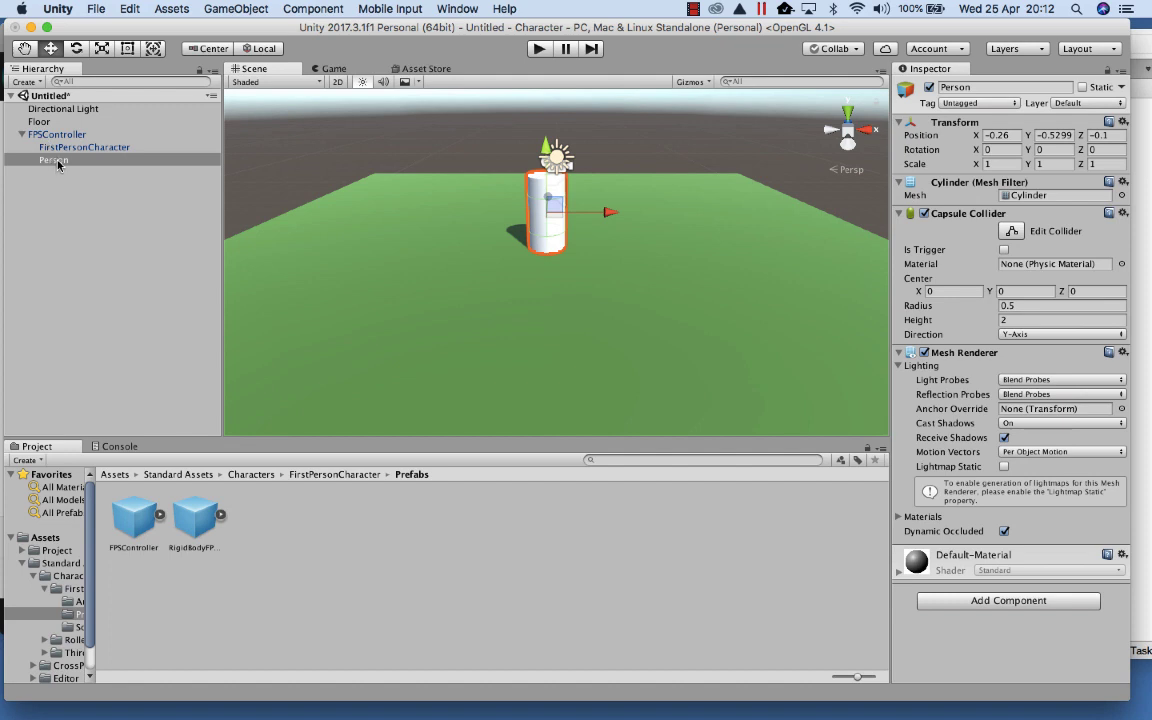
Select the Person object in the scene and show the project's top-level Assets folder
{"action": "left_click", "coordinate": [58, 163]}
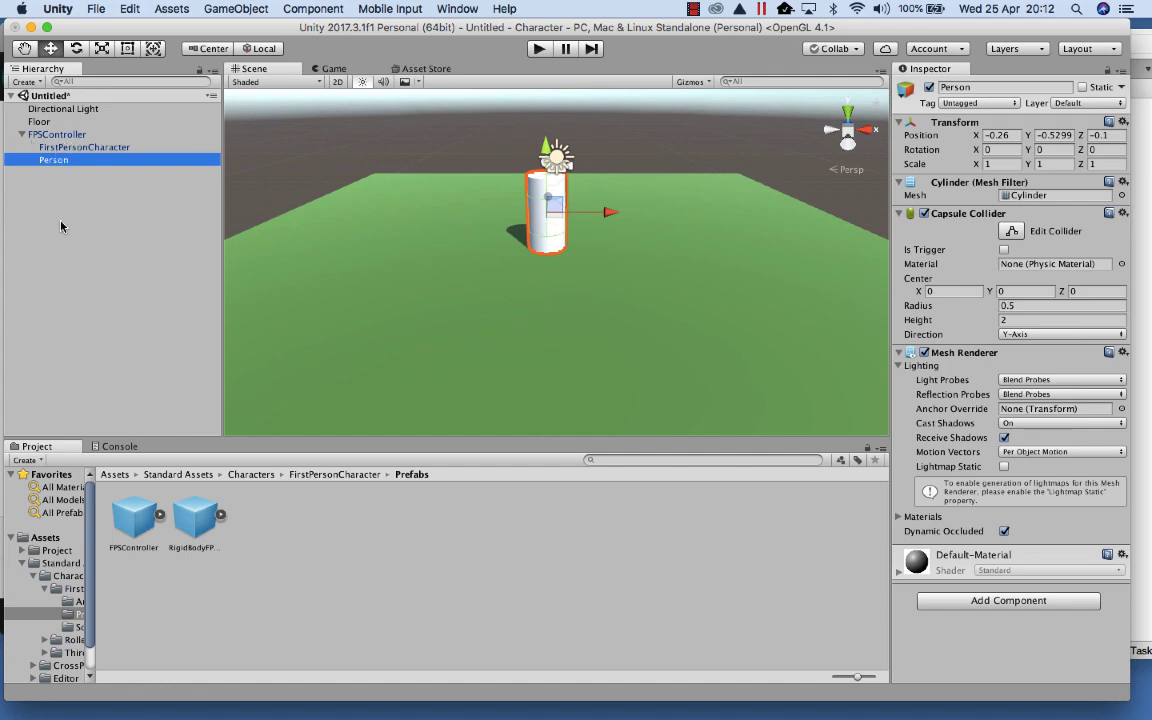
{"action": "left_click", "coordinate": [45, 537]}
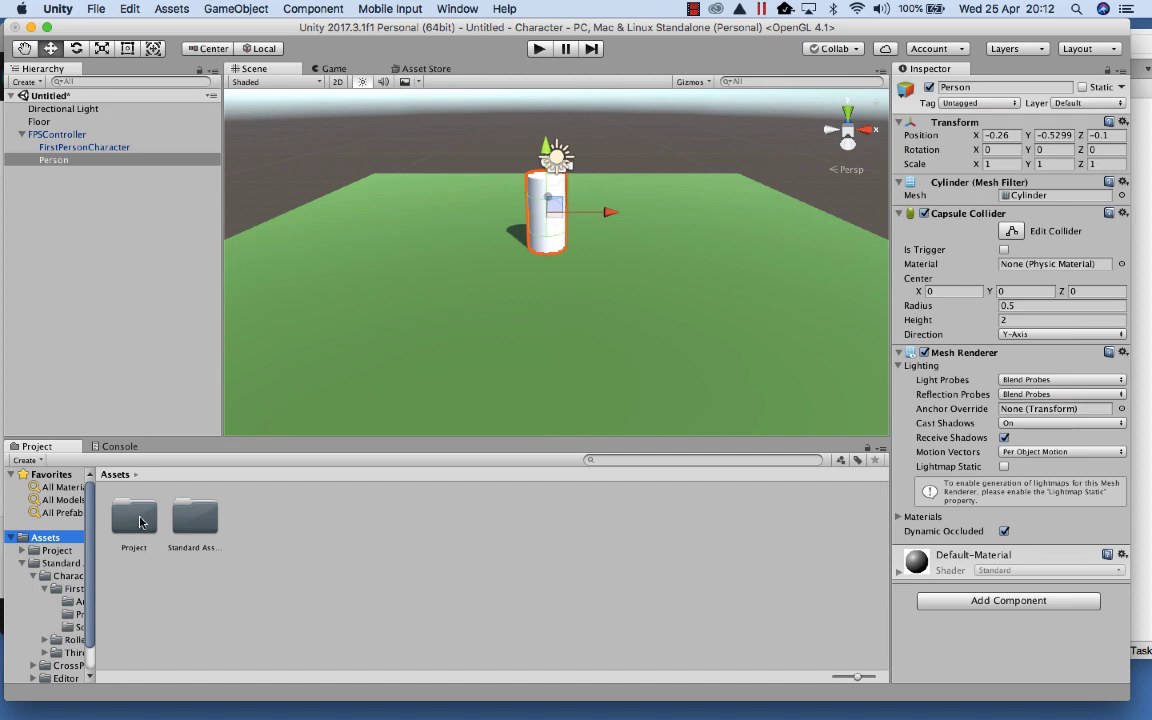